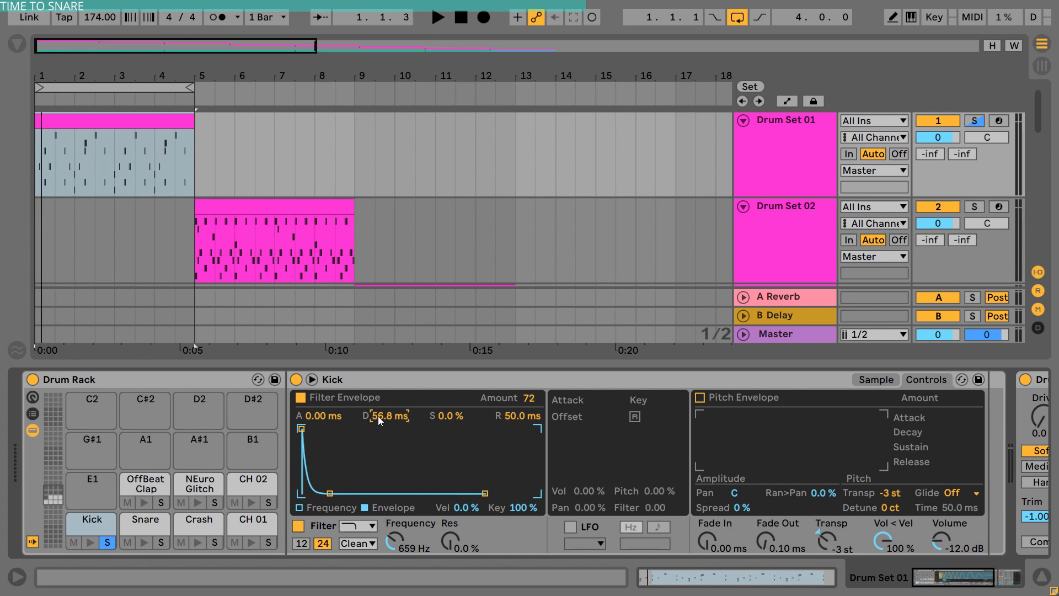
# Play the soloed Kick in short bursts while reviewing its filter envelope's decay and amount settings
pyautogui.click(382, 414)
pyautogui.press('space')
pyautogui.press('space')
pyautogui.press('space')
pyautogui.press('space')
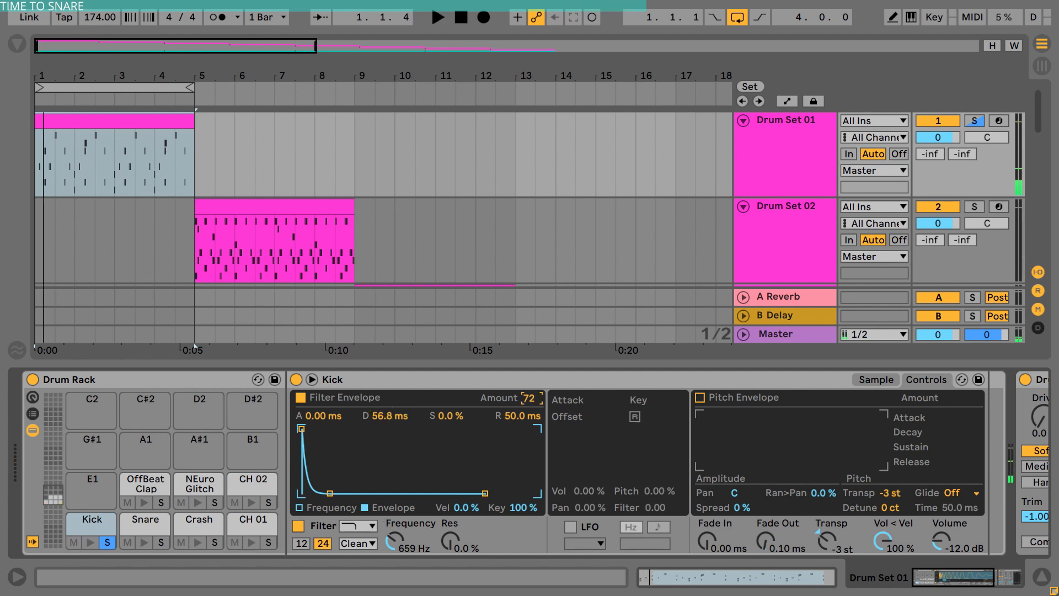
pyautogui.click(528, 396)
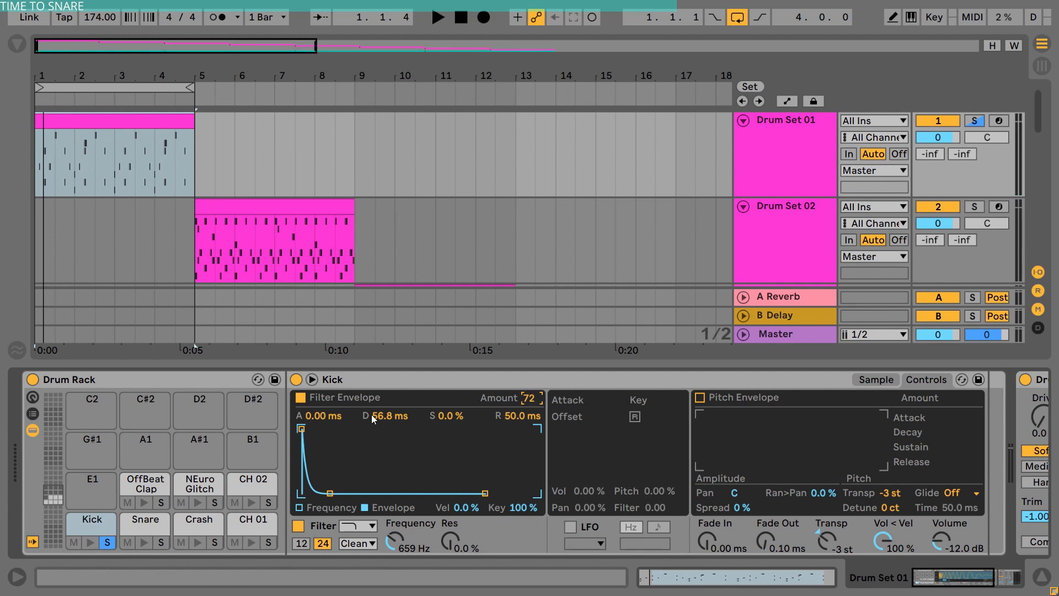
pyautogui.moveTo(529, 397)
pyautogui.mouseDown()
pyautogui.moveTo(529, 424)
pyautogui.moveTo(529, 397)
pyautogui.mouseUp()
pyautogui.press('space')
pyautogui.press('space')
pyautogui.press('space')
pyautogui.press('space')
pyautogui.press('space')
pyautogui.press('space')
pyautogui.press('space')
pyautogui.press('space')
pyautogui.press('space')
pyautogui.press('space')
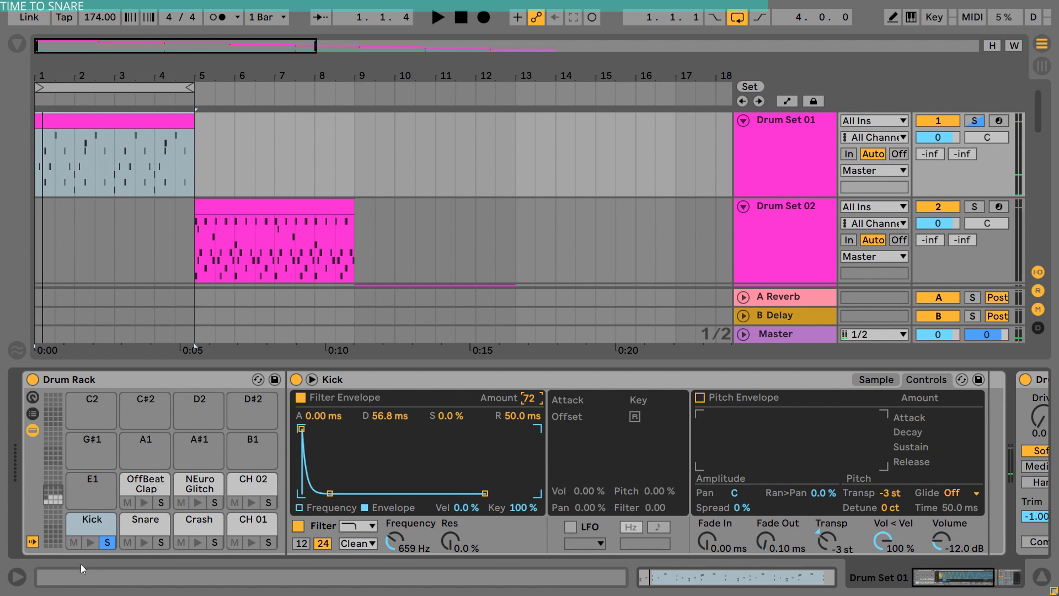
# Zoom in on the start of the Kick sample's waveform and compare playback with its filter off and on
pyautogui.click(876, 379)
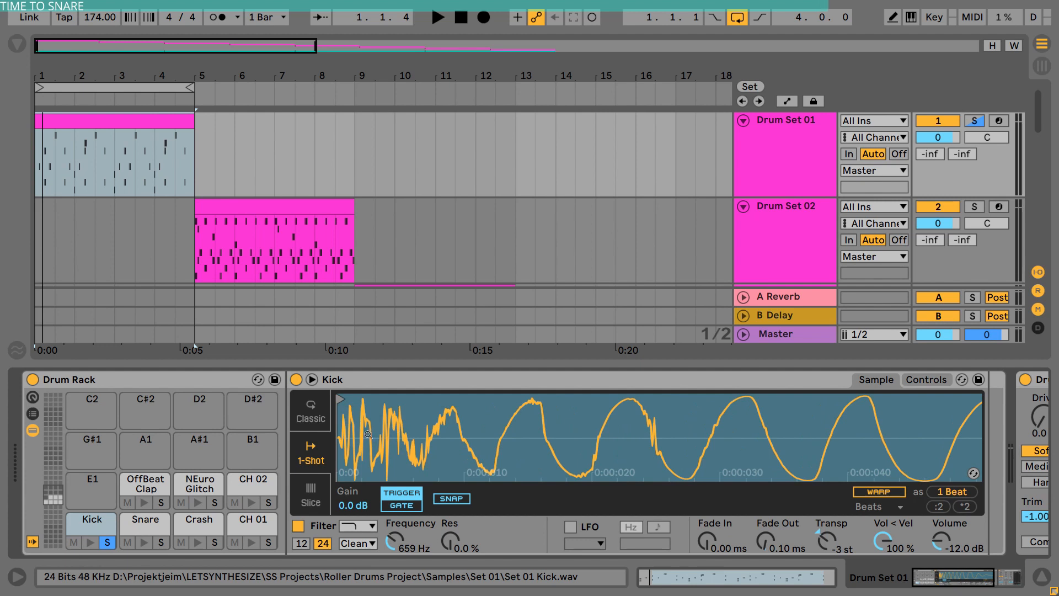
pyautogui.moveTo(385, 430); pyautogui.dragTo(386, 447)
pyautogui.click(298, 526)
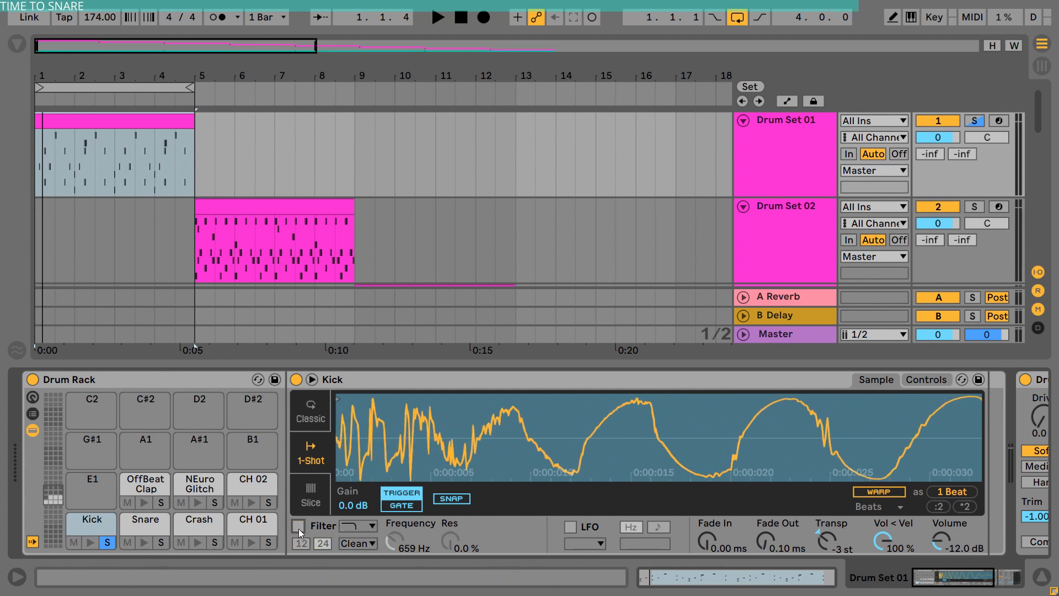
pyautogui.press('space')
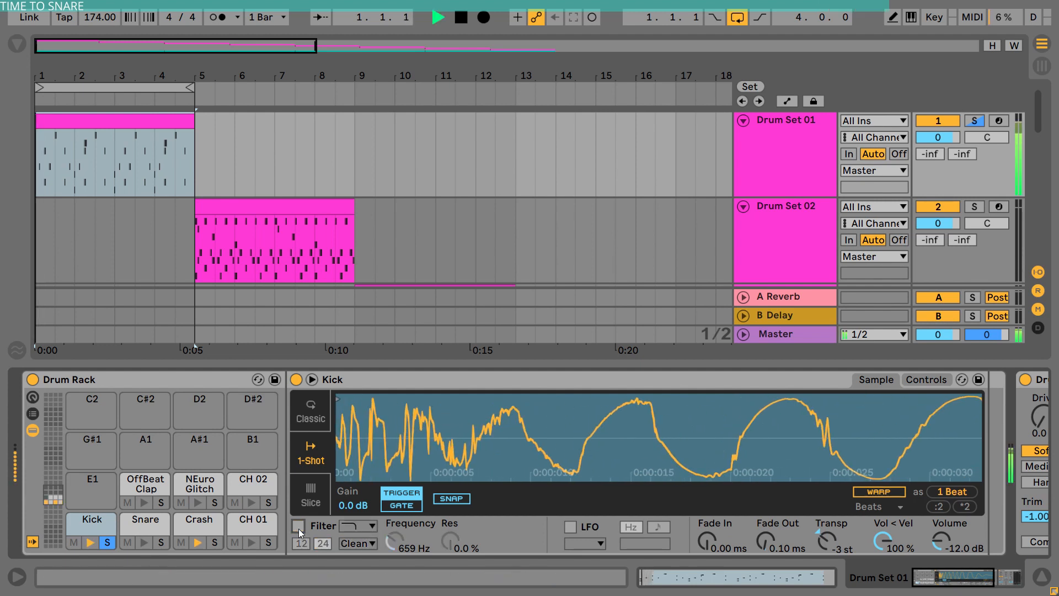
pyautogui.click(299, 528)
pyautogui.press('space')
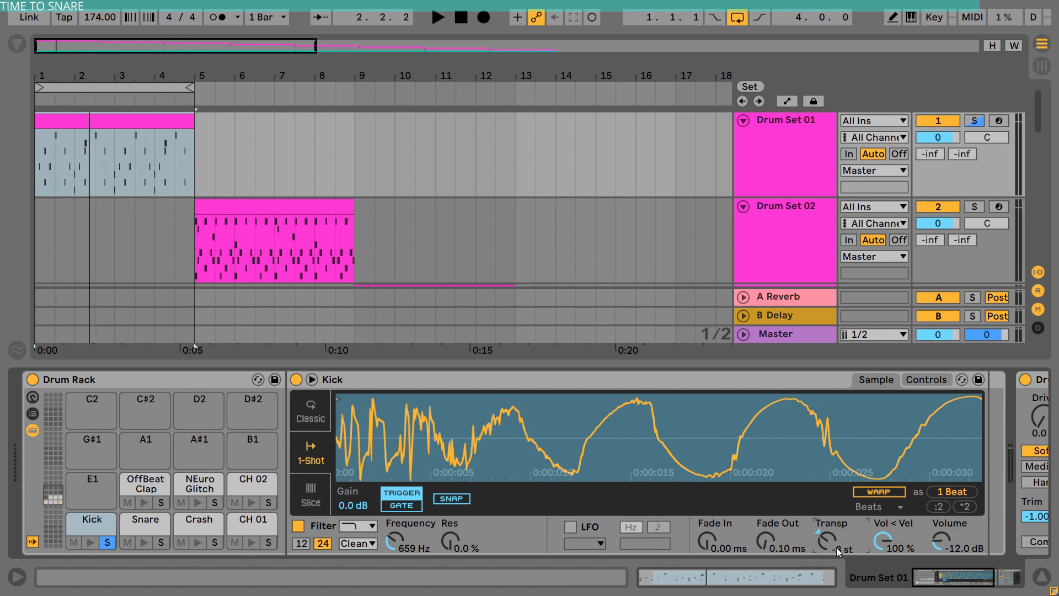
# Unsolo the Kick pad and solo the OffBeat Clap and Snare pads in the Drum Rack
pyautogui.click(107, 542)
pyautogui.click(161, 502)
pyautogui.click(161, 542)
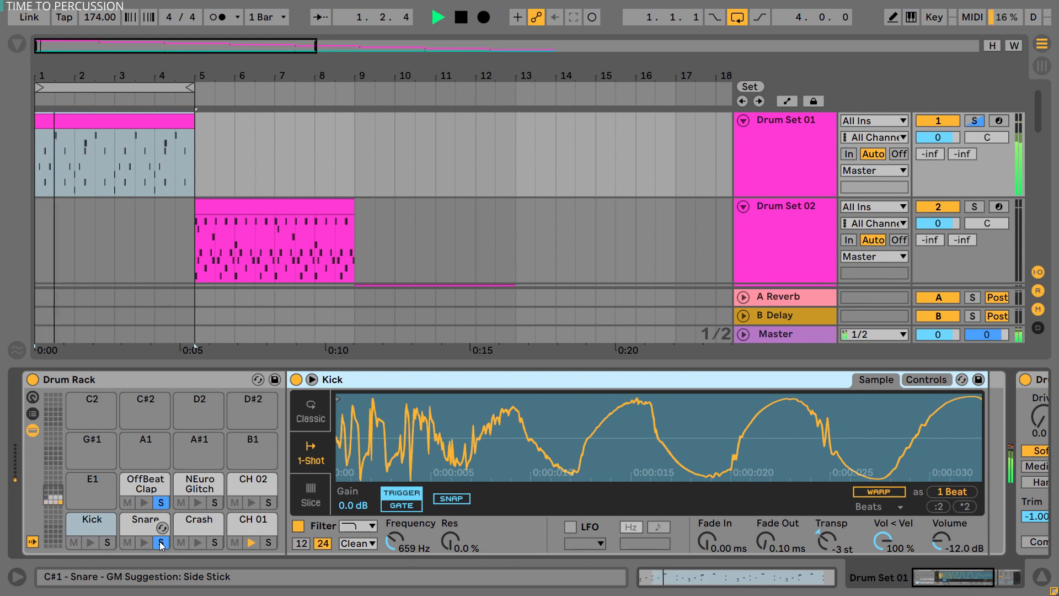
# Open the OffBeat Clap's sample, take the Snare out of solo, and listen to the clap alone
pyautogui.click(158, 492)
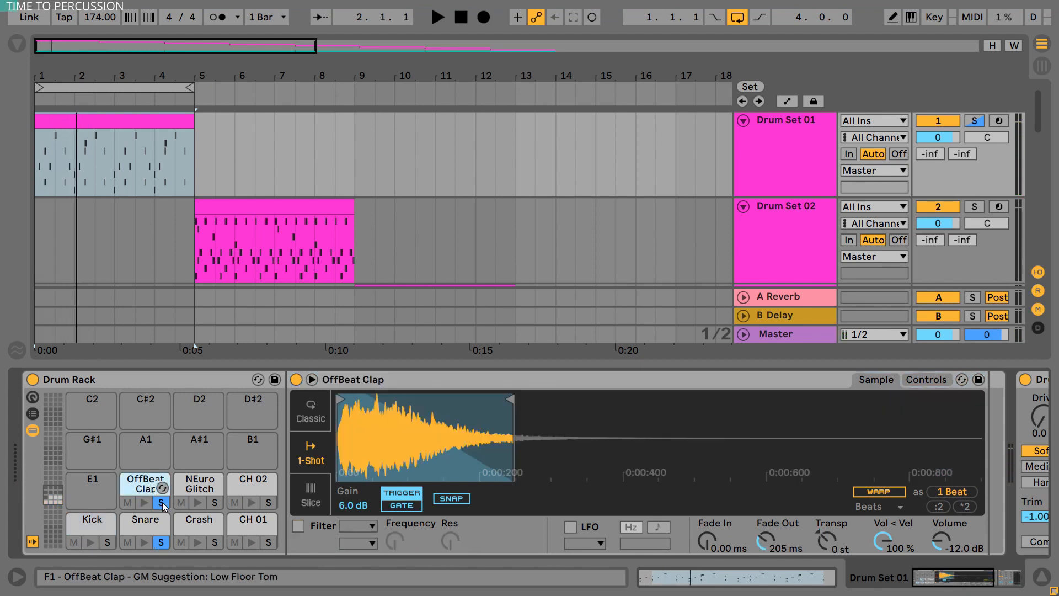
pyautogui.click(161, 542)
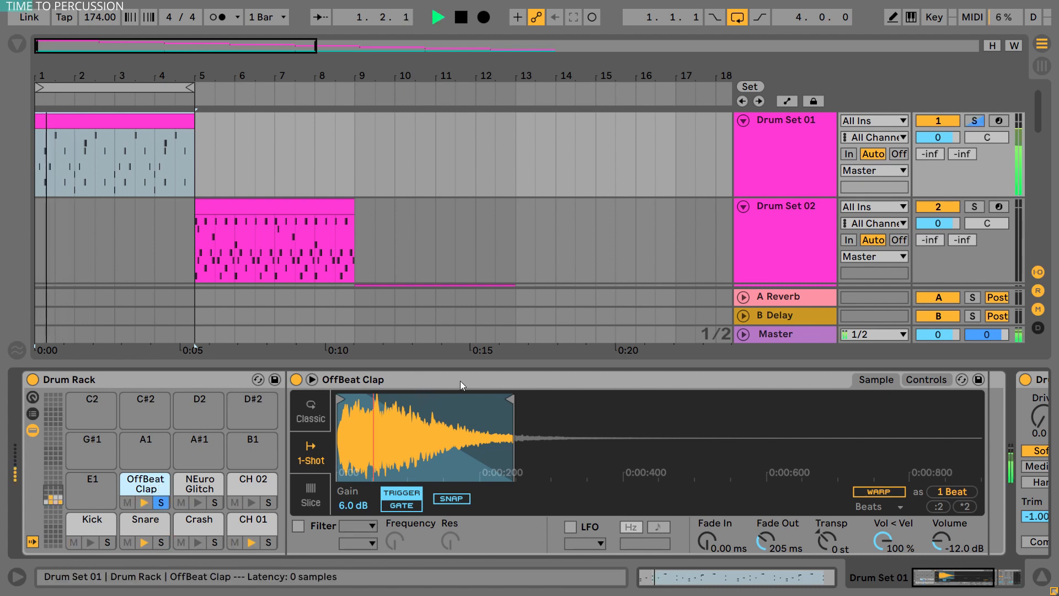
pyautogui.press('space')
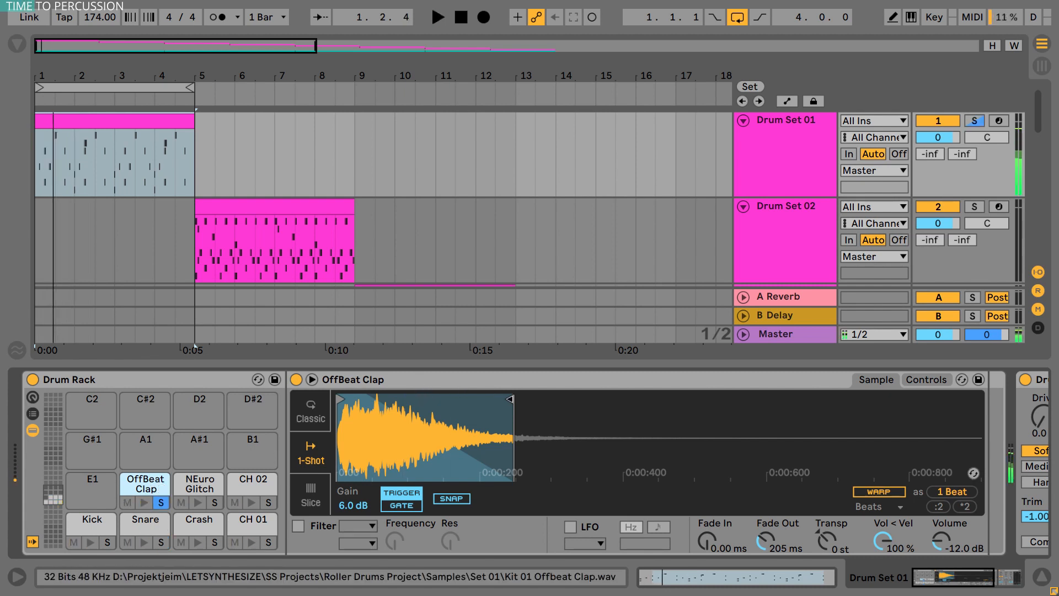
pyautogui.click(508, 397)
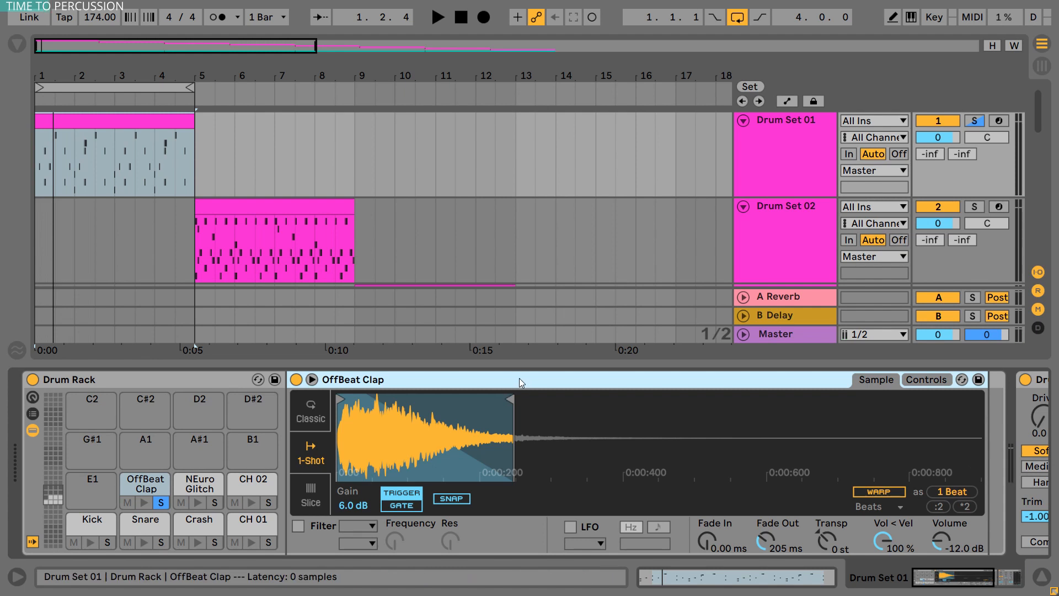
pyautogui.press('space')
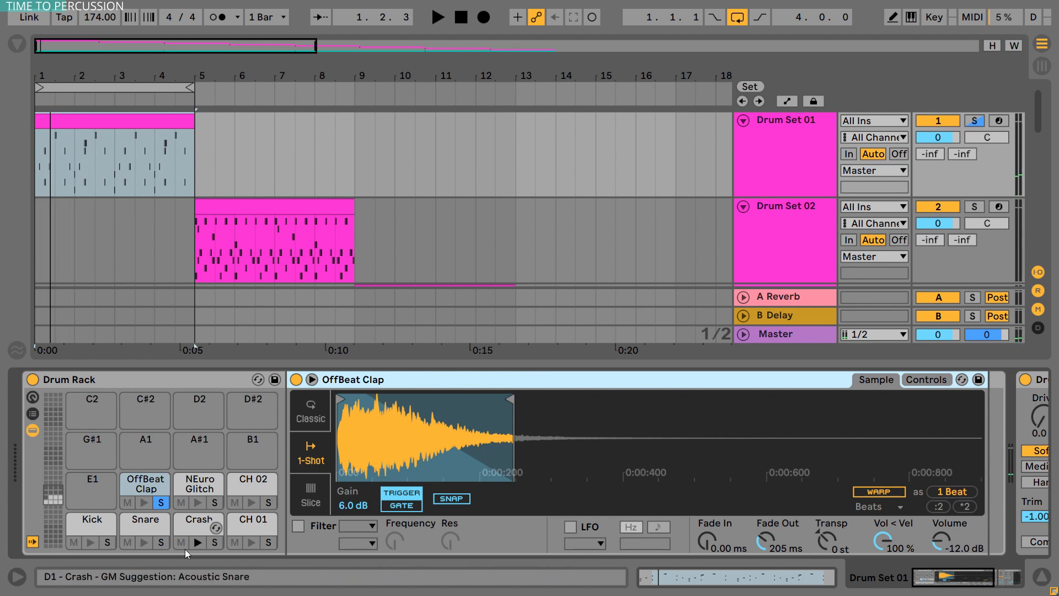
# Solo the Snare pad instead of the OffBeat Clap and play it with its Operator device shown
pyautogui.click(161, 544)
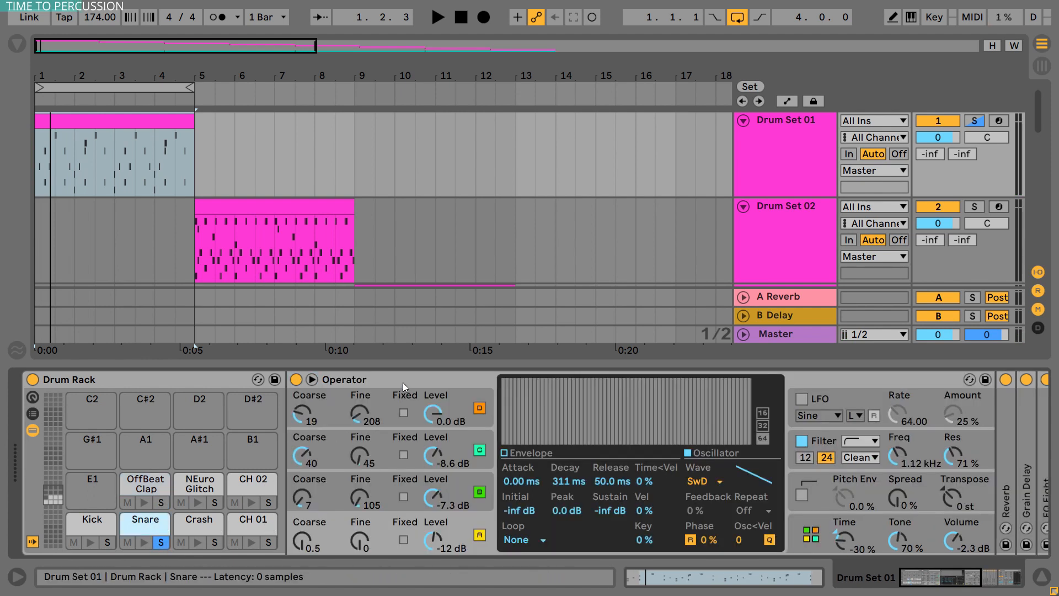
pyautogui.press('space')
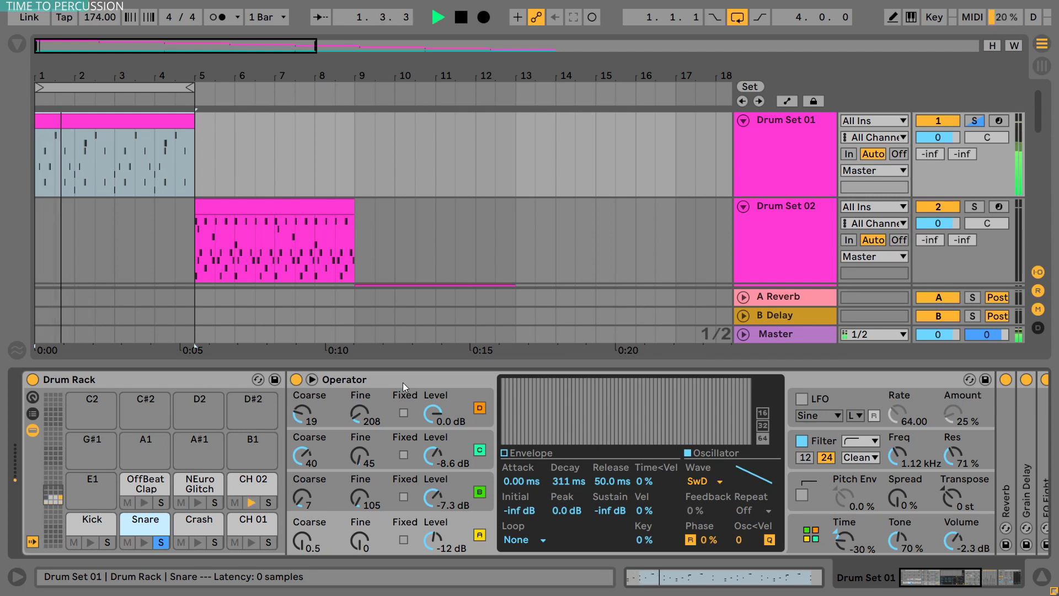
pyautogui.press('space')
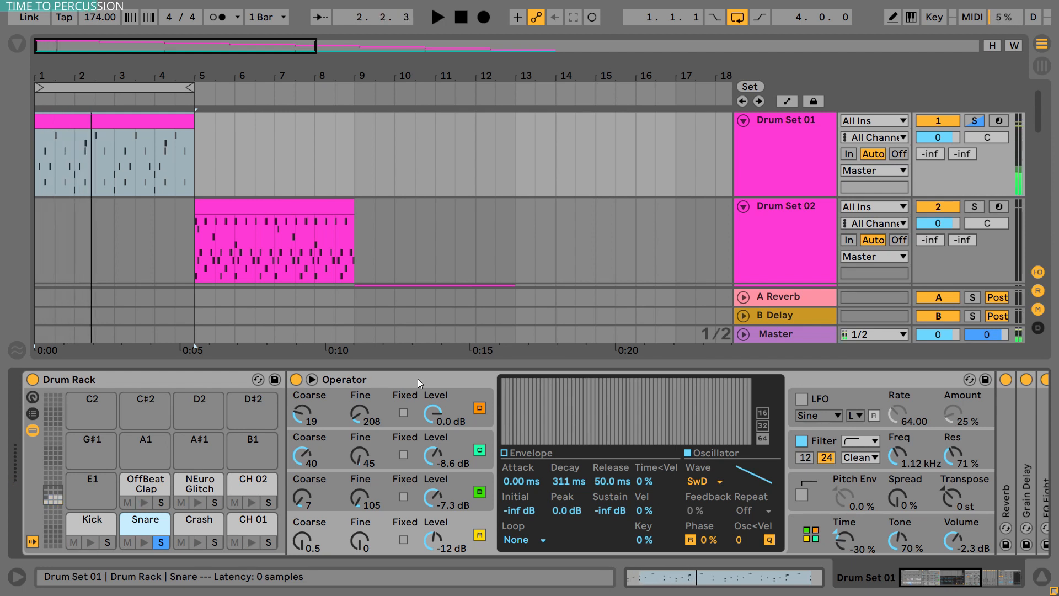
pyautogui.moveTo(924, 586); pyautogui.dragTo(965, 579)
pyautogui.doubleClick(541, 435)
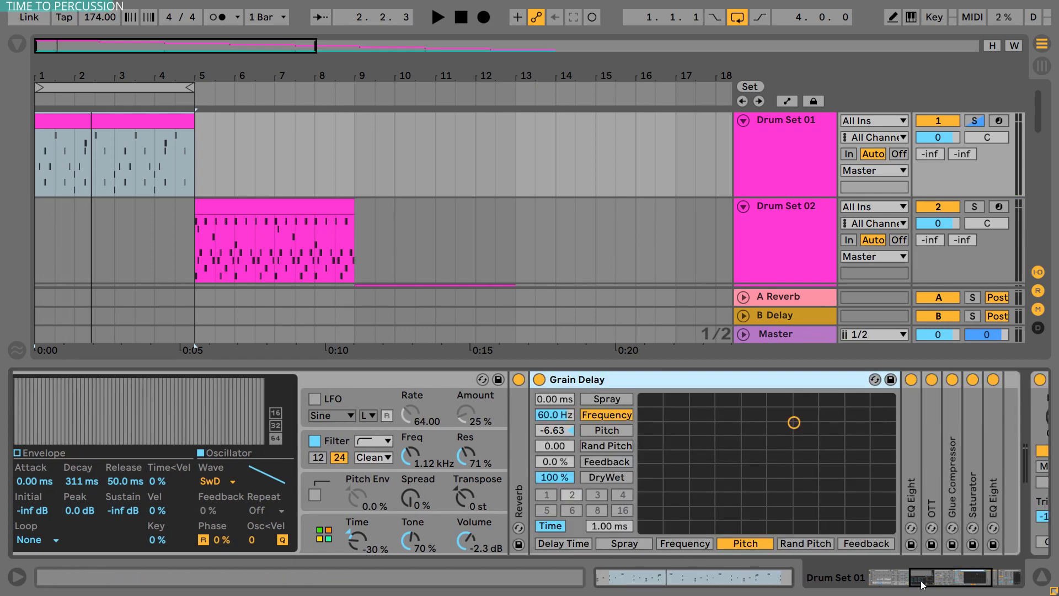
pyautogui.click(958, 582)
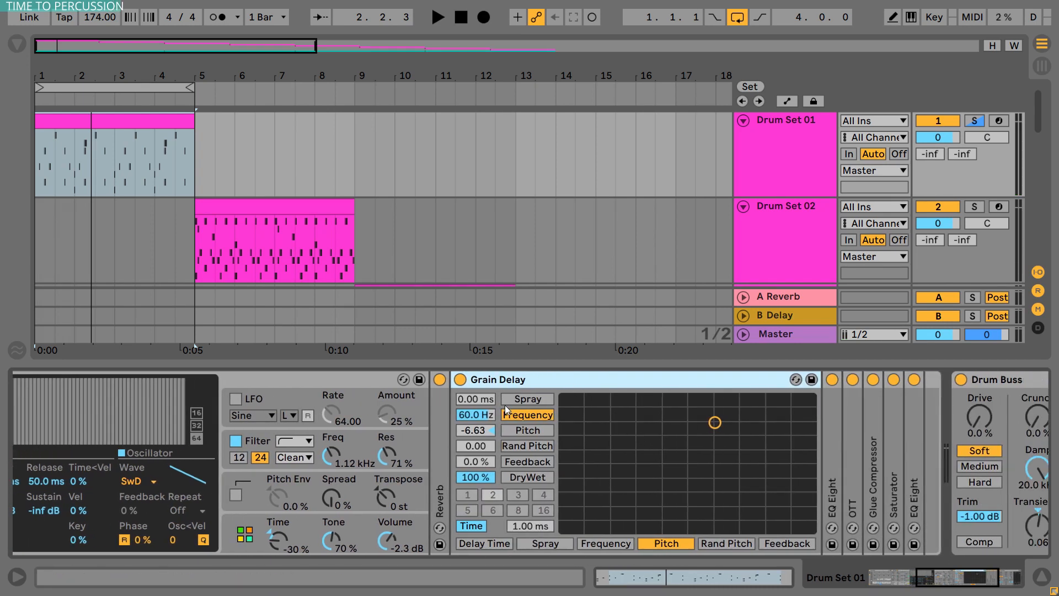
pyautogui.click(482, 429)
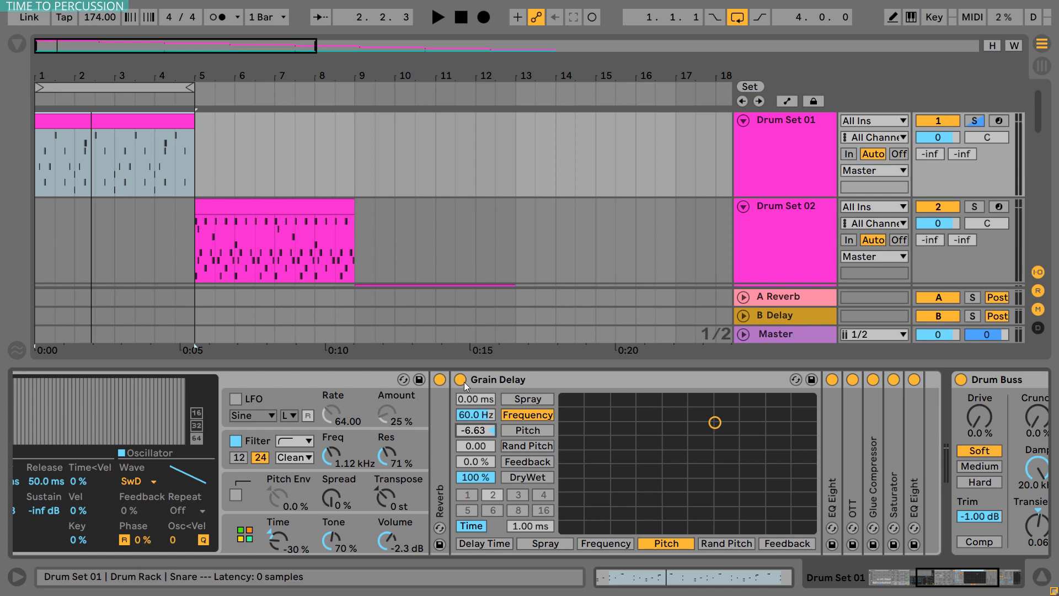
pyautogui.press('space')
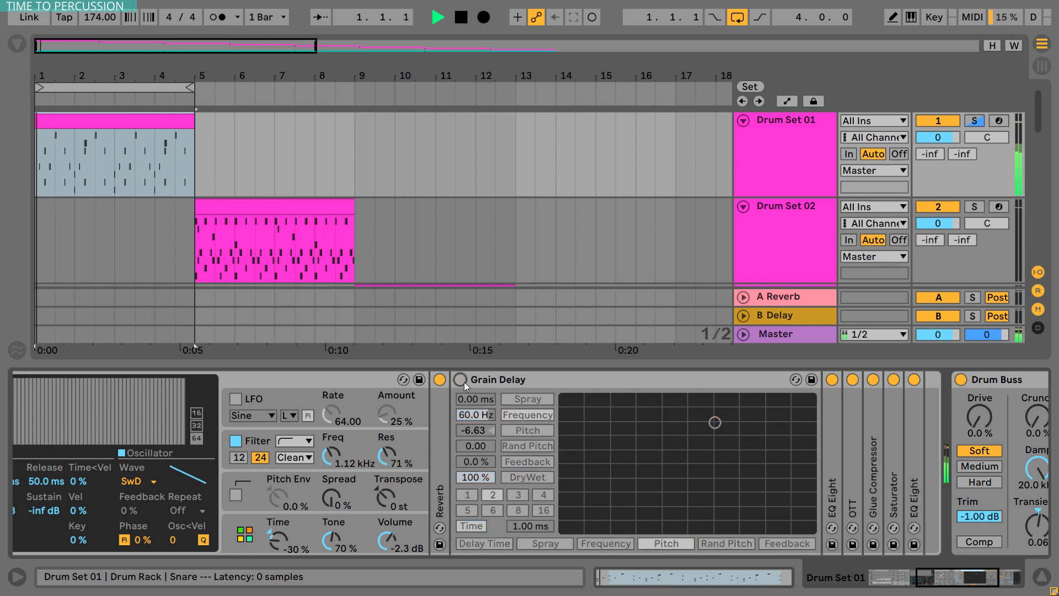
pyautogui.click(460, 379)
pyautogui.press('space')
pyautogui.click(519, 379)
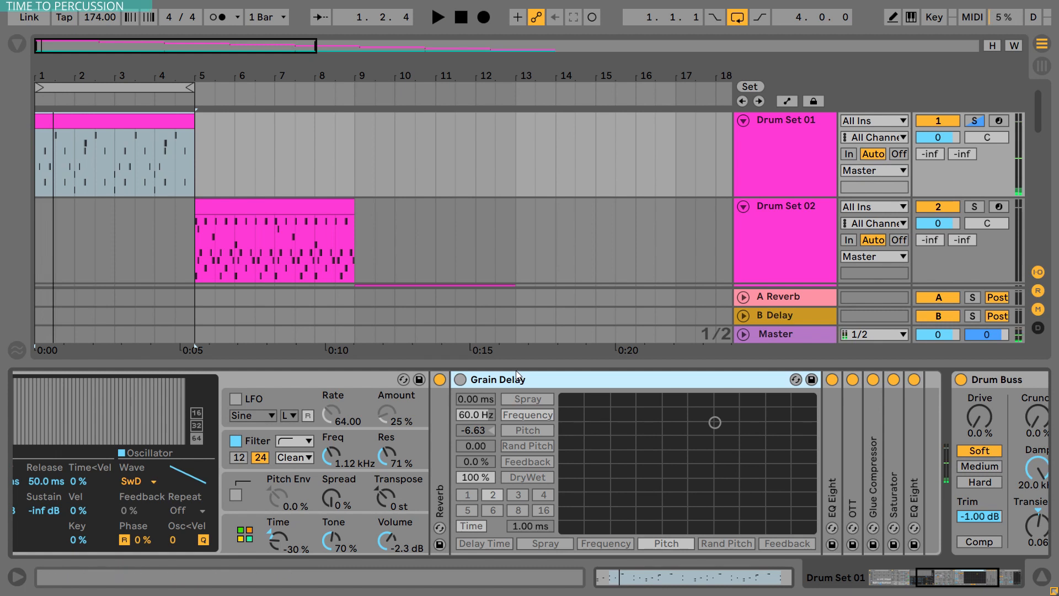
# Play Drum Set 01 with the Snare unsoloed and switch the Snare's Grain Delay back on
pyautogui.click(927, 577)
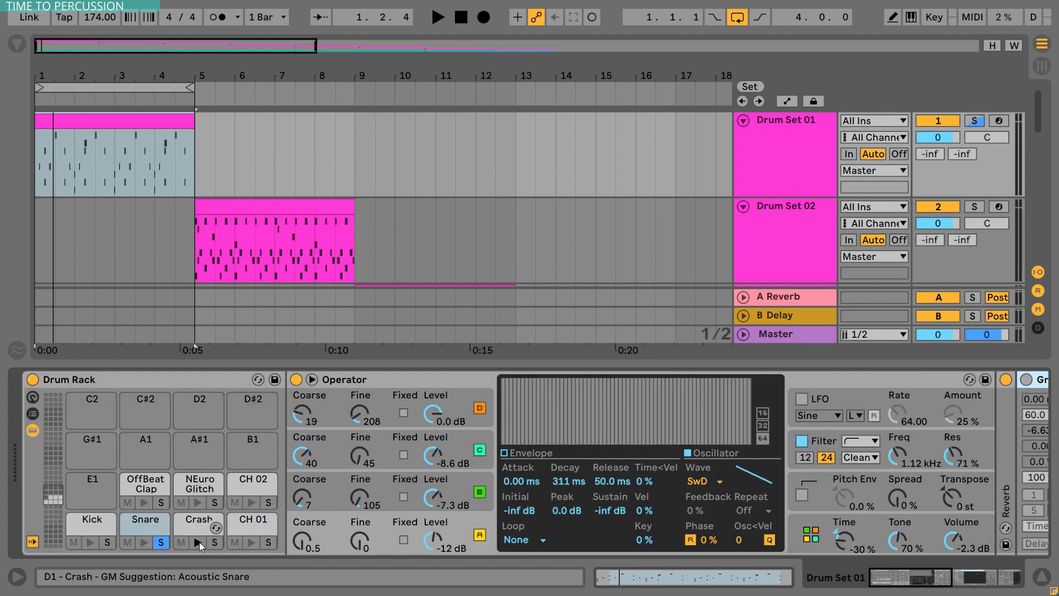
pyautogui.press('space')
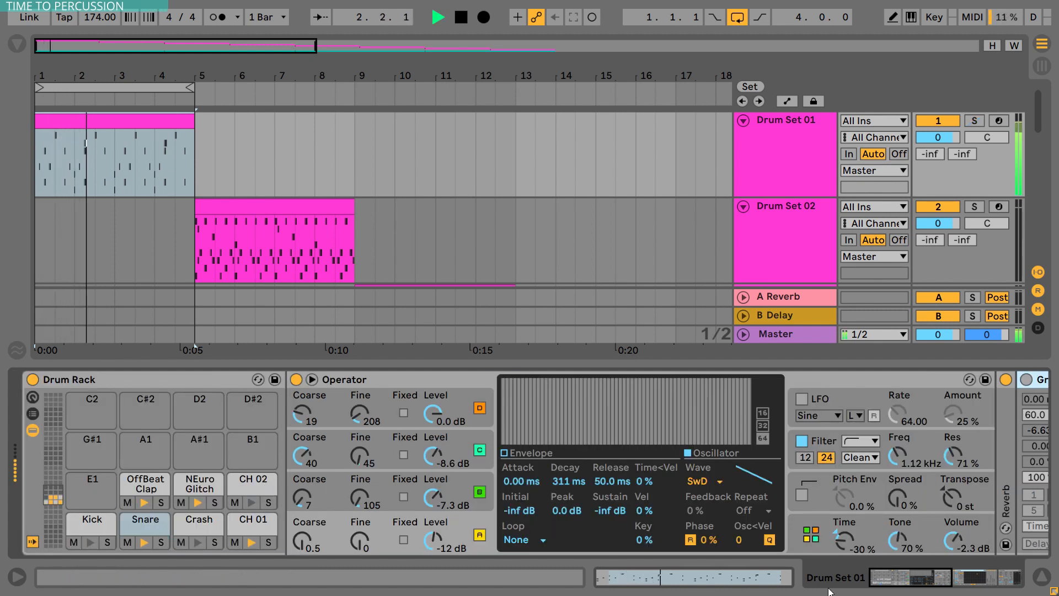
pyautogui.moveTo(880, 580); pyautogui.dragTo(905, 579)
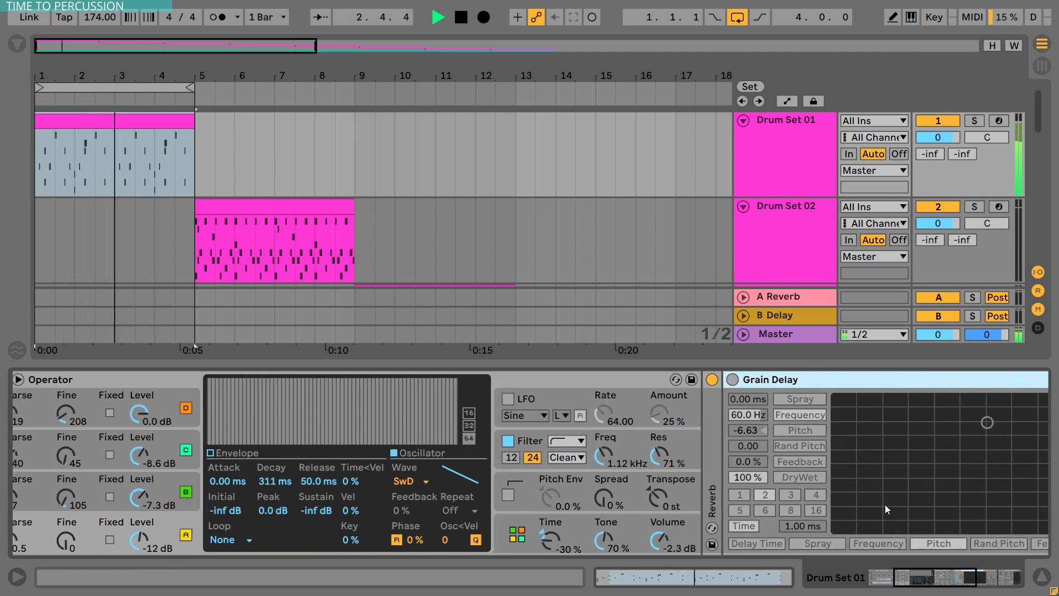
pyautogui.click(733, 379)
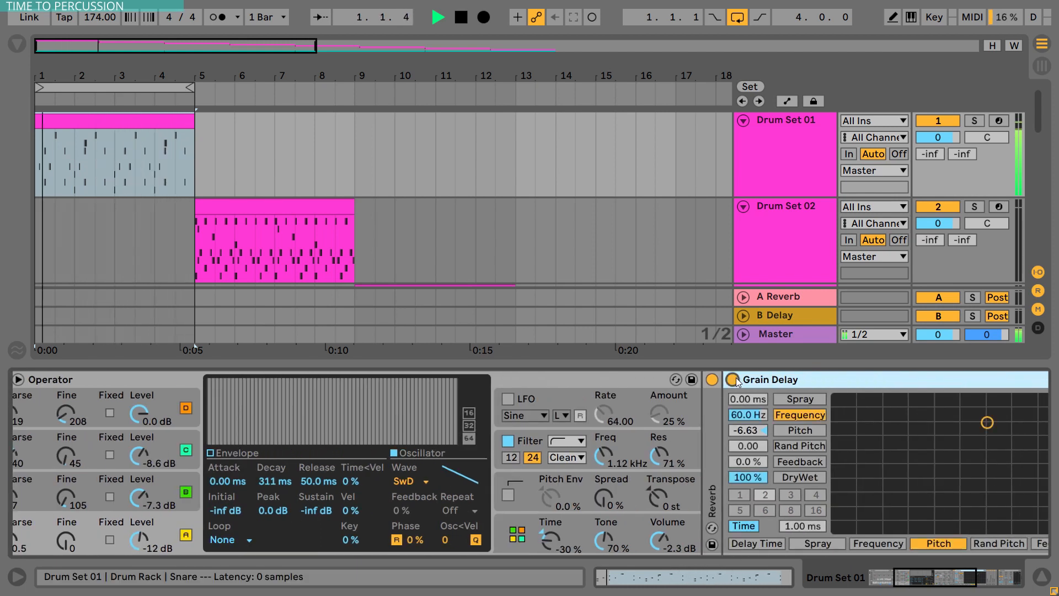
pyautogui.moveTo(911, 571); pyautogui.dragTo(946, 581)
pyautogui.press('space')
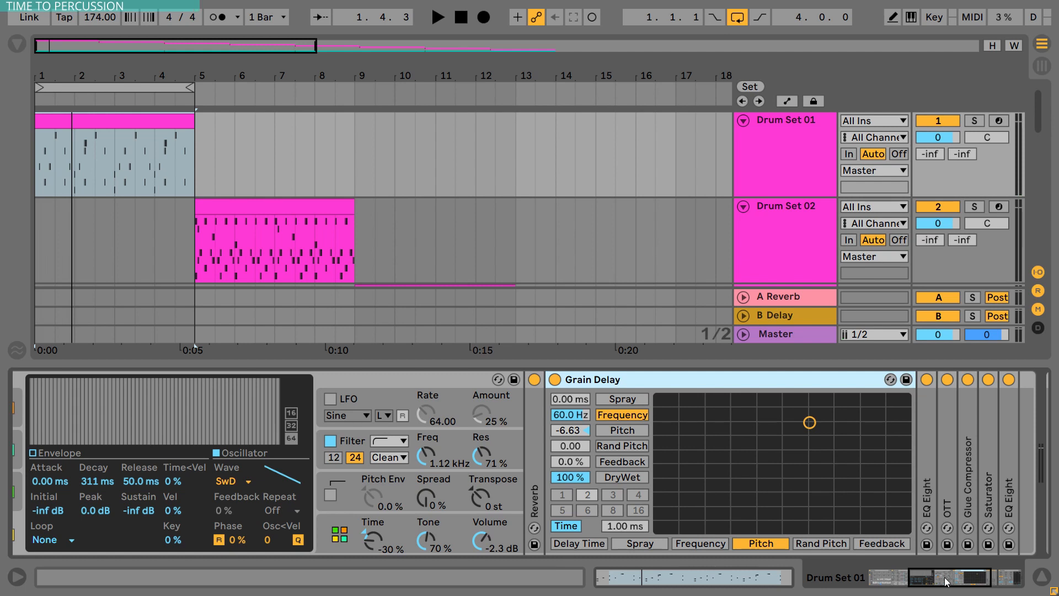
pyautogui.doubleClick(680, 378)
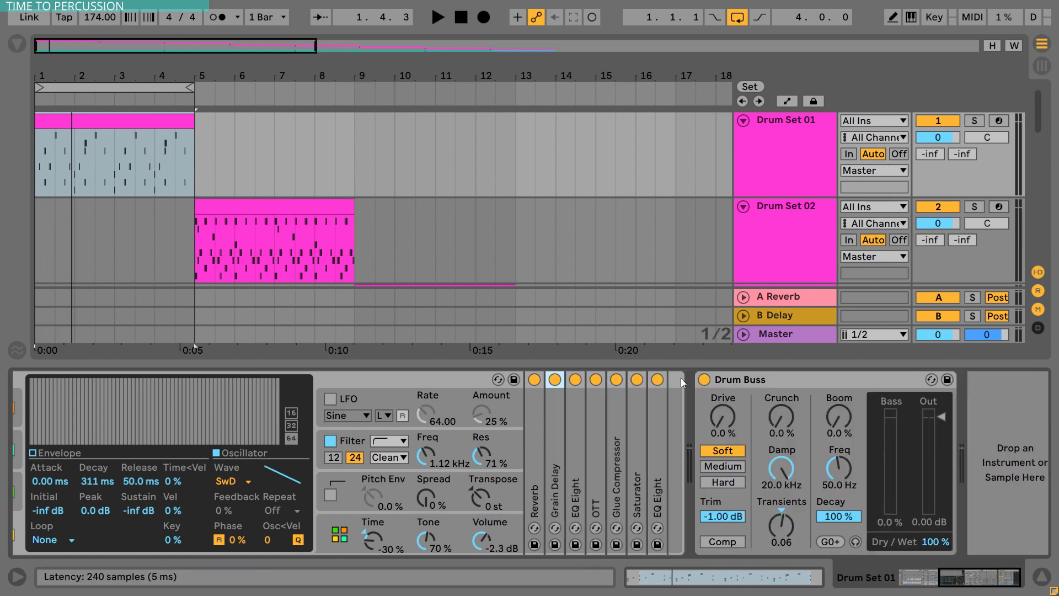
pyautogui.click(536, 411)
pyautogui.doubleClick(535, 411)
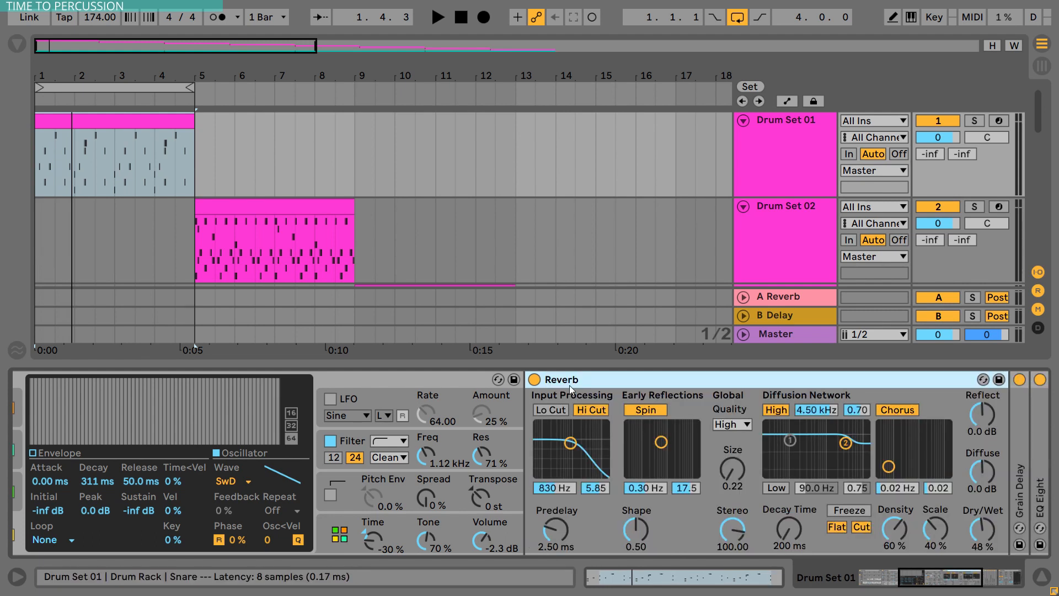
# Play the drums while comparing the Snare with its Reverb bypassed and active
pyautogui.hscroll(1, 812, 440)
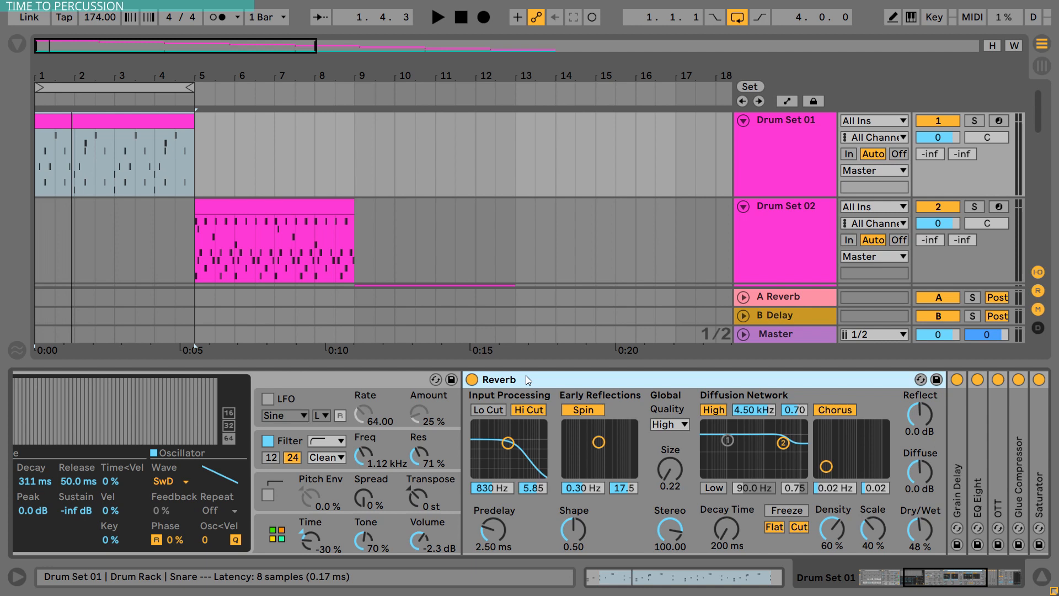
pyautogui.click(472, 379)
pyautogui.press('space')
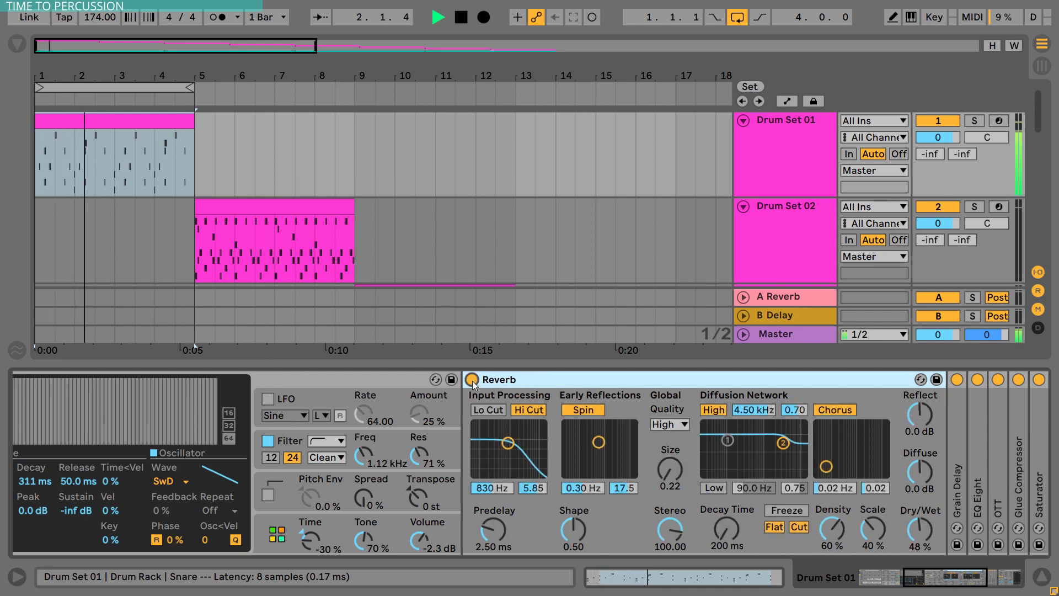
pyautogui.click(447, 379)
pyautogui.press('space')
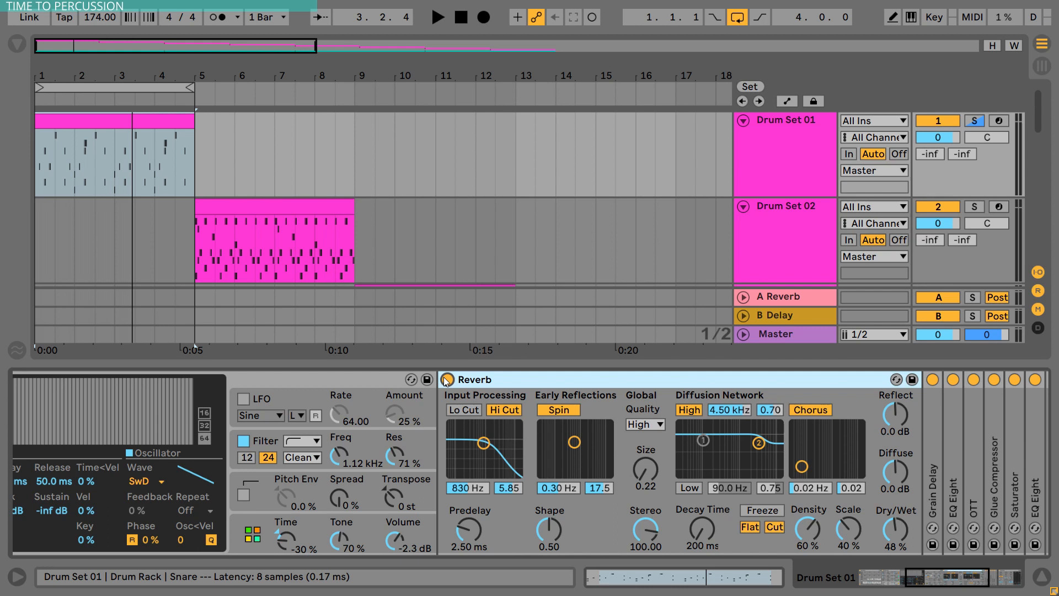
# Collapse the Reverb, then expand and audition the EQ Eight that follows the Grain Delay in the Snare's chain
pyautogui.doubleClick(564, 378)
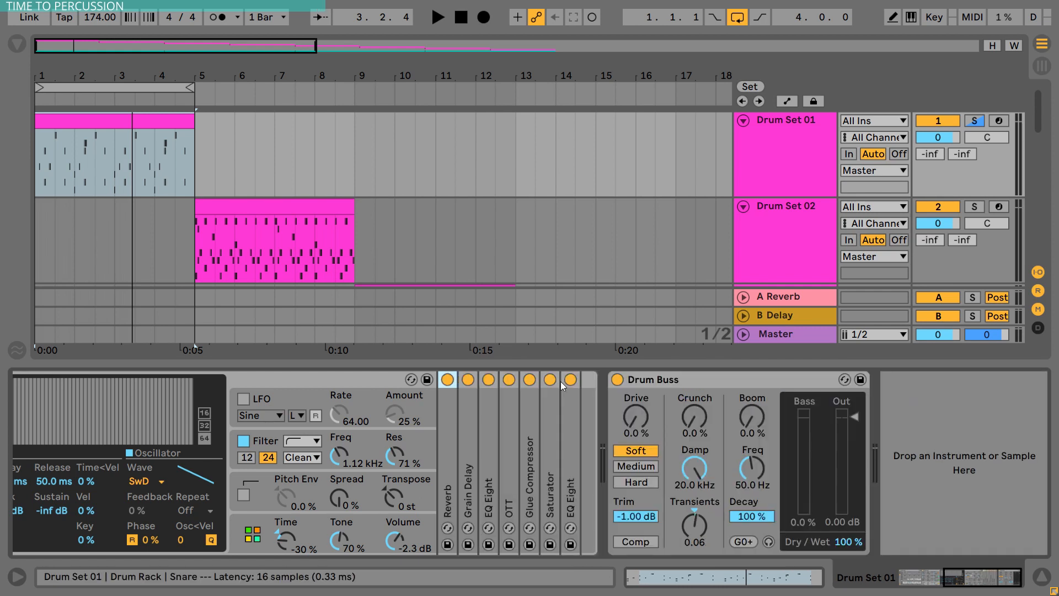
pyautogui.doubleClick(473, 429)
pyautogui.doubleClick(509, 381)
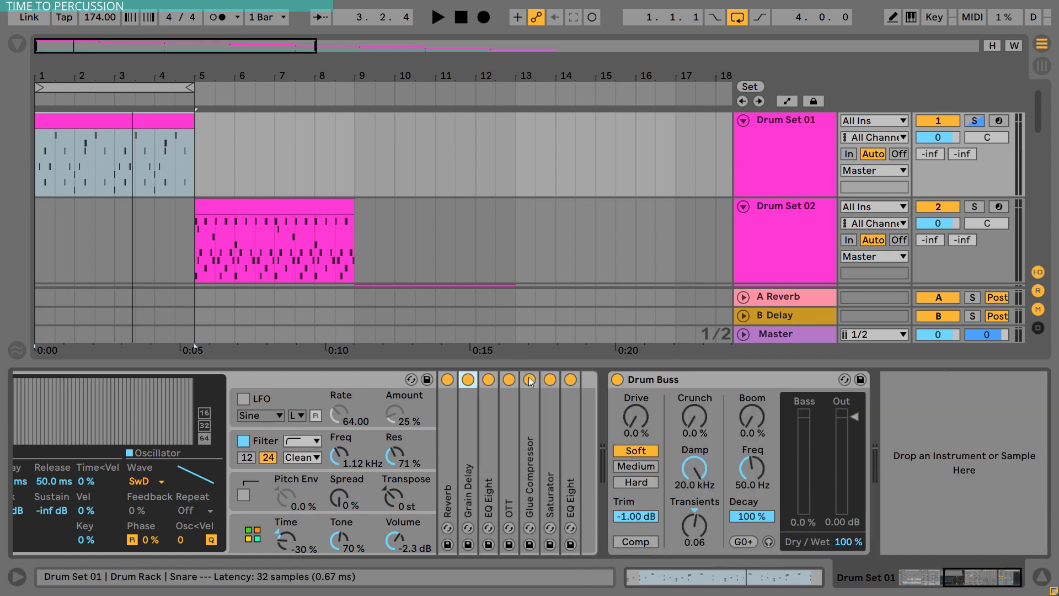
pyautogui.doubleClick(492, 431)
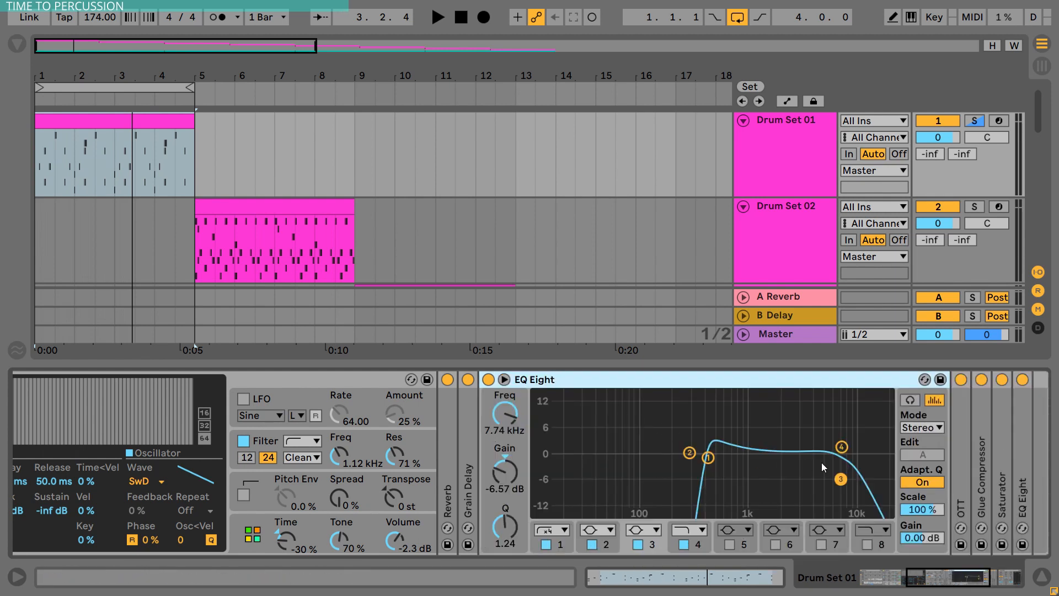
pyautogui.press('space')
pyautogui.click(488, 380)
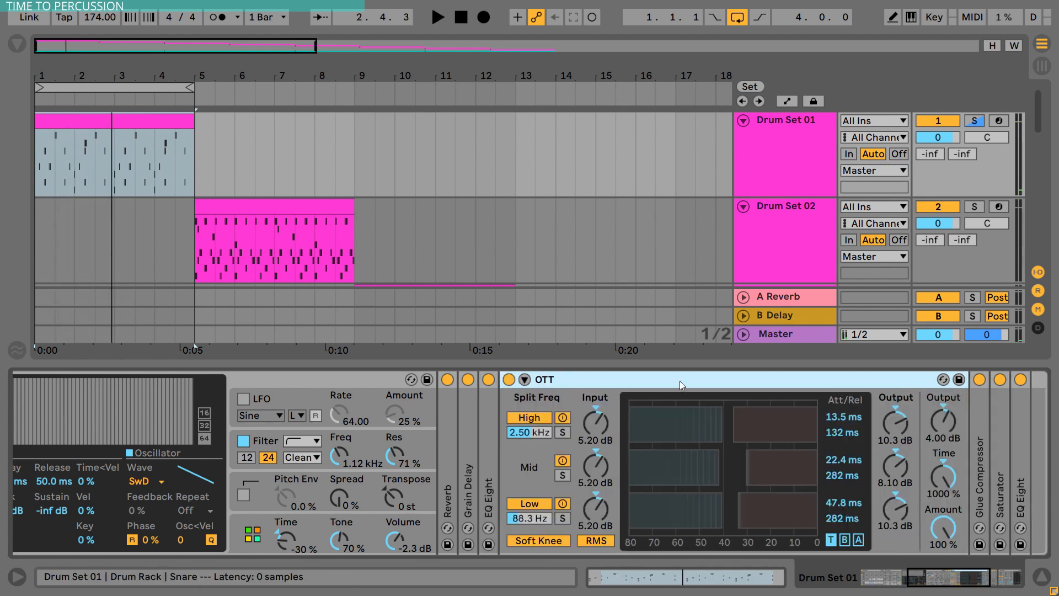
# Play the drums with the Snare's OTT Time set to 100 %, and return the Time to 1000 %
pyautogui.click(939, 475)
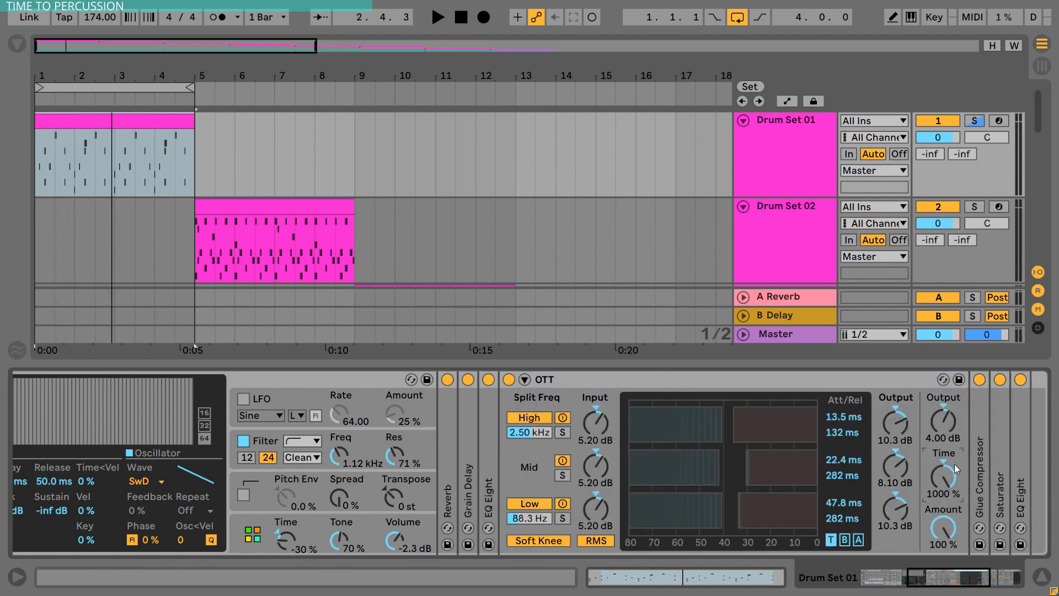
pyautogui.moveTo(942, 576); pyautogui.dragTo(956, 583)
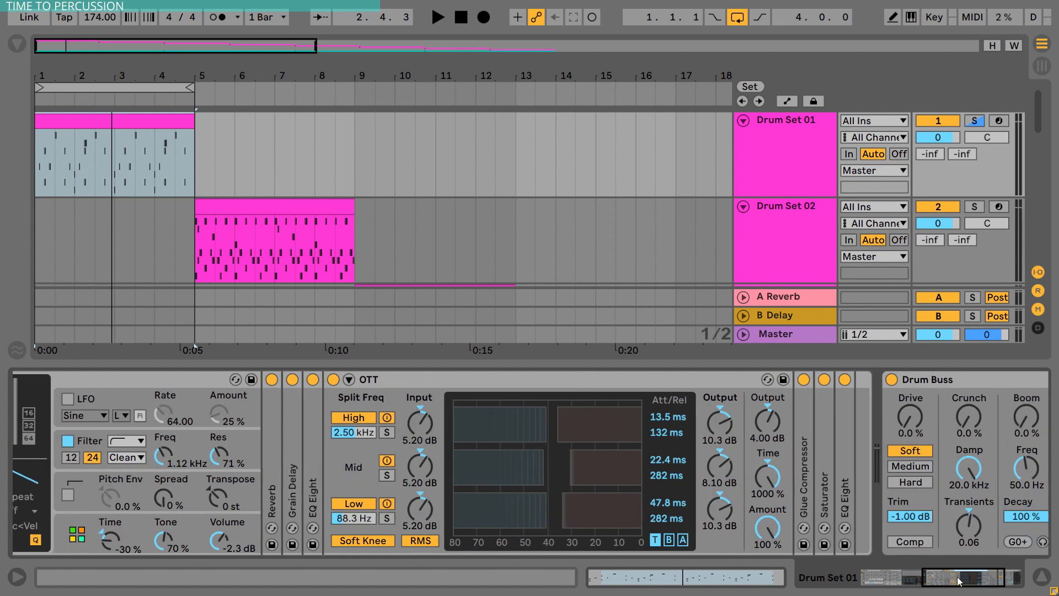
pyautogui.press('space')
pyautogui.press('space')
pyautogui.click(768, 462)
pyautogui.press('space')
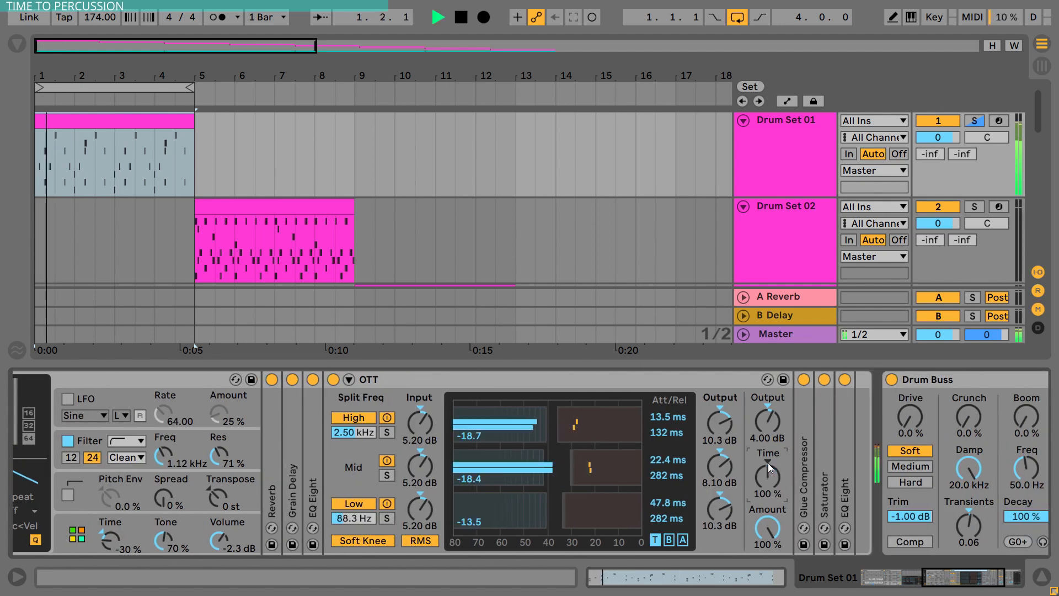
pyautogui.press('space')
pyautogui.moveTo(766, 478); pyautogui.dragTo(765, 386)
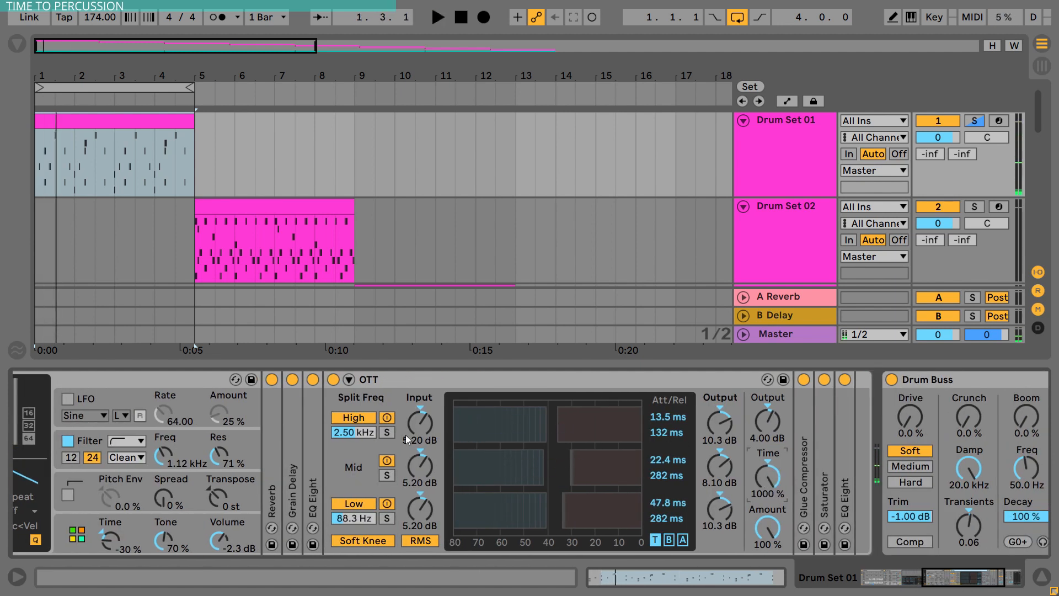
pyautogui.doubleClick(597, 382)
pyautogui.doubleClick(359, 422)
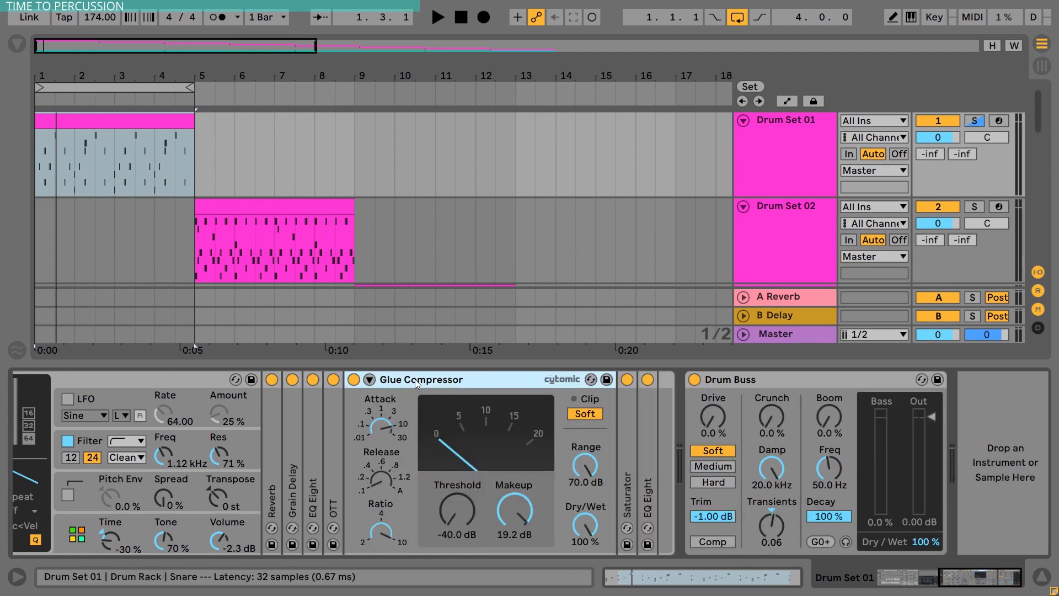
pyautogui.press('space')
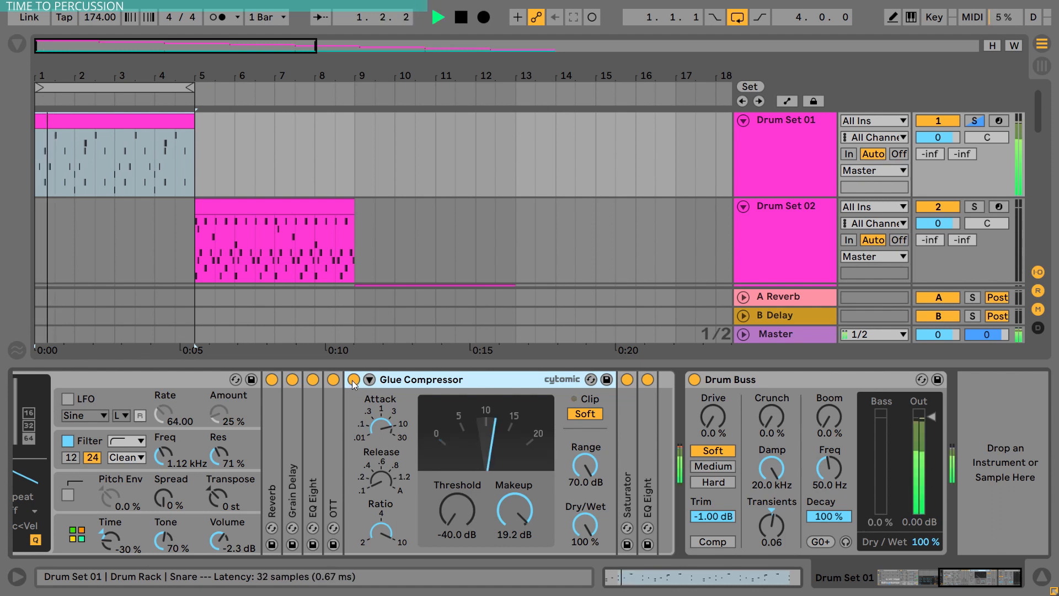
pyautogui.press('space')
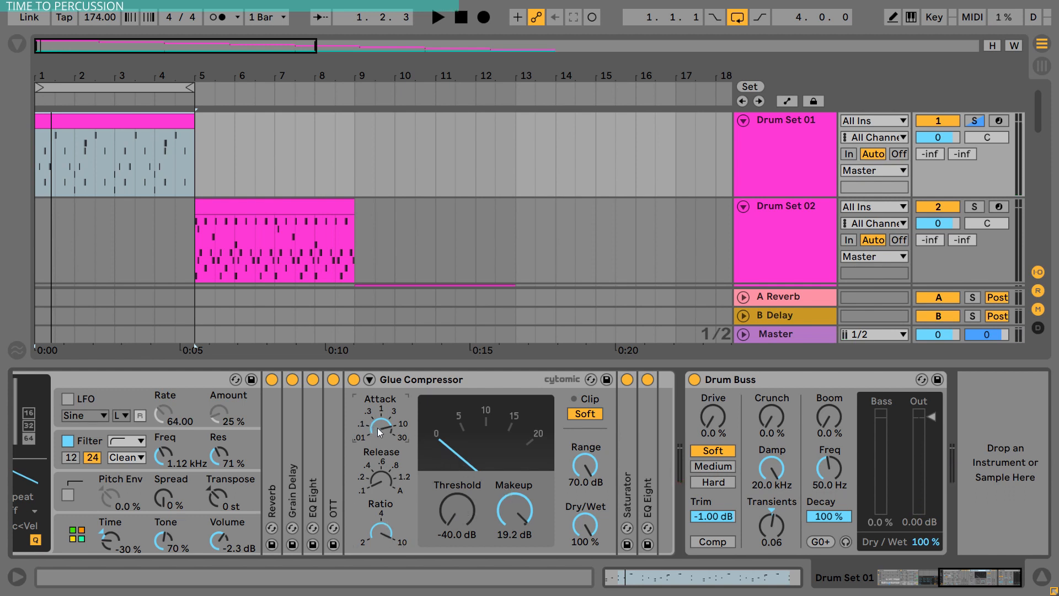
pyautogui.click(469, 383)
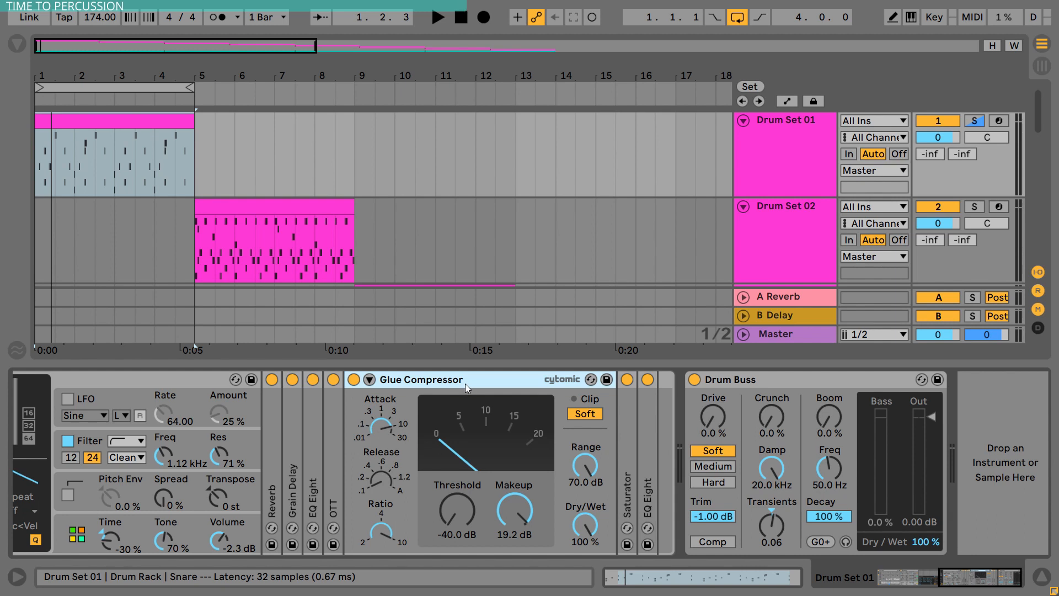
# Collapse the Glue Compressor and audition the Saturator, leaving it and the last EQ Eight in the Snare's chain collapsed
pyautogui.doubleClick(465, 382)
pyautogui.doubleClick(377, 430)
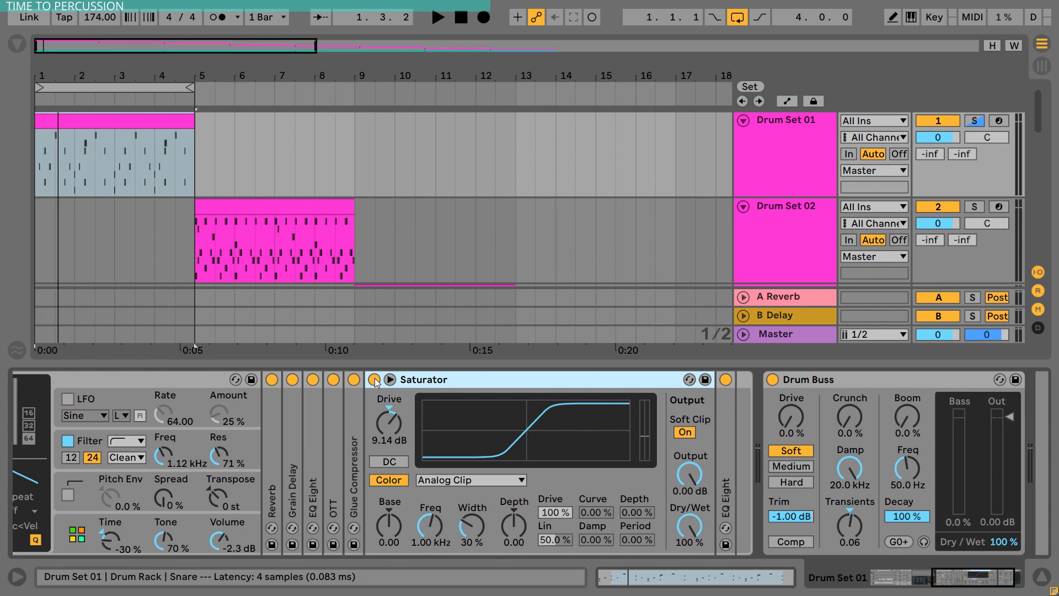
pyautogui.press('space')
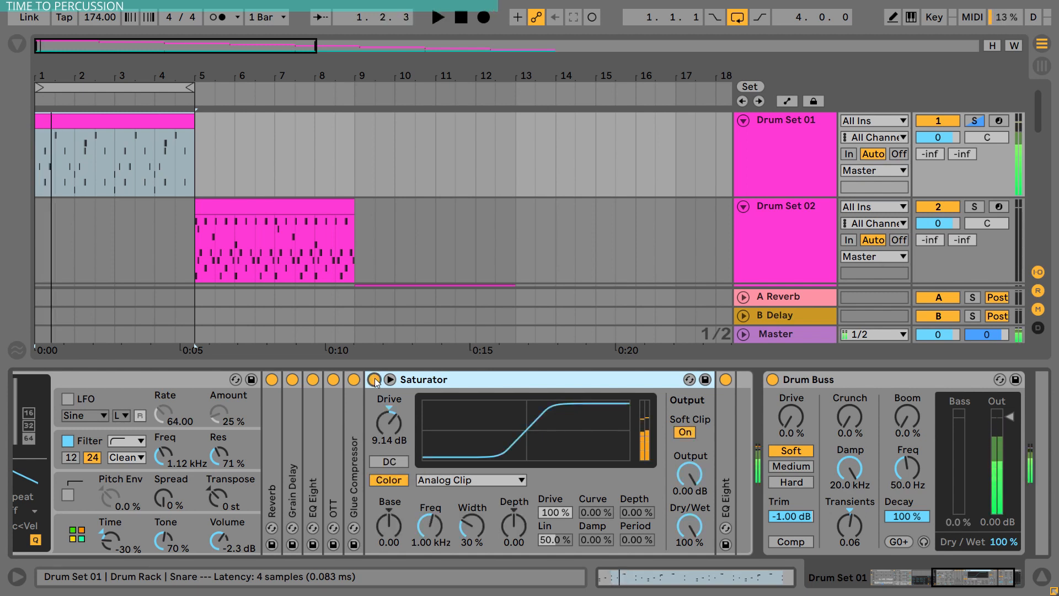
pyautogui.doubleClick(478, 384)
pyautogui.doubleClick(395, 461)
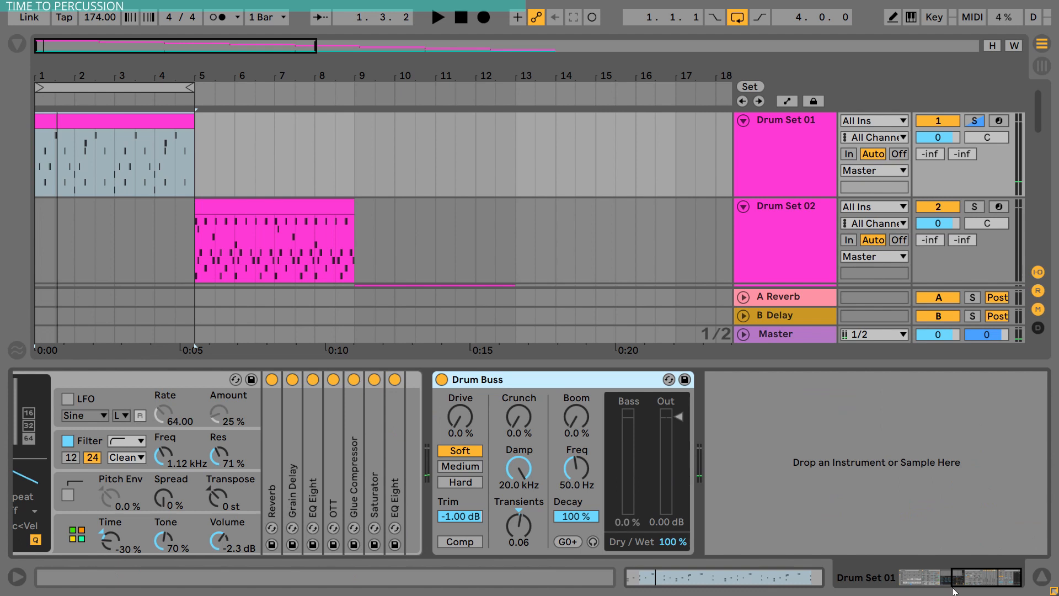
# Examine the Snare's Operator, viewing its global algorithm settings and the waveforms of oscillators A, B, C and D
pyautogui.moveTo(974, 582); pyautogui.dragTo(929, 579)
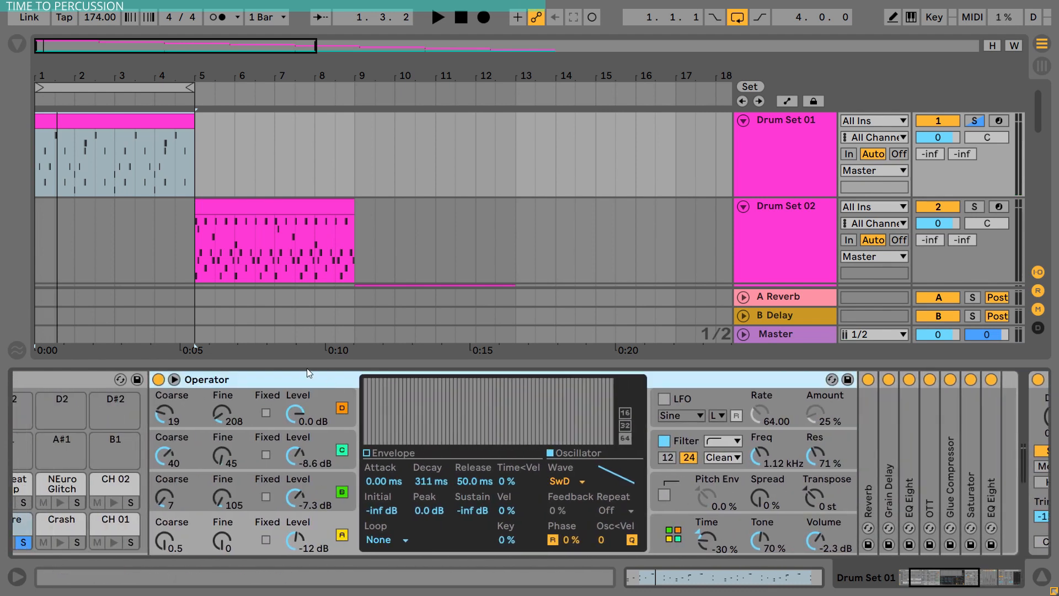
pyautogui.click(670, 538)
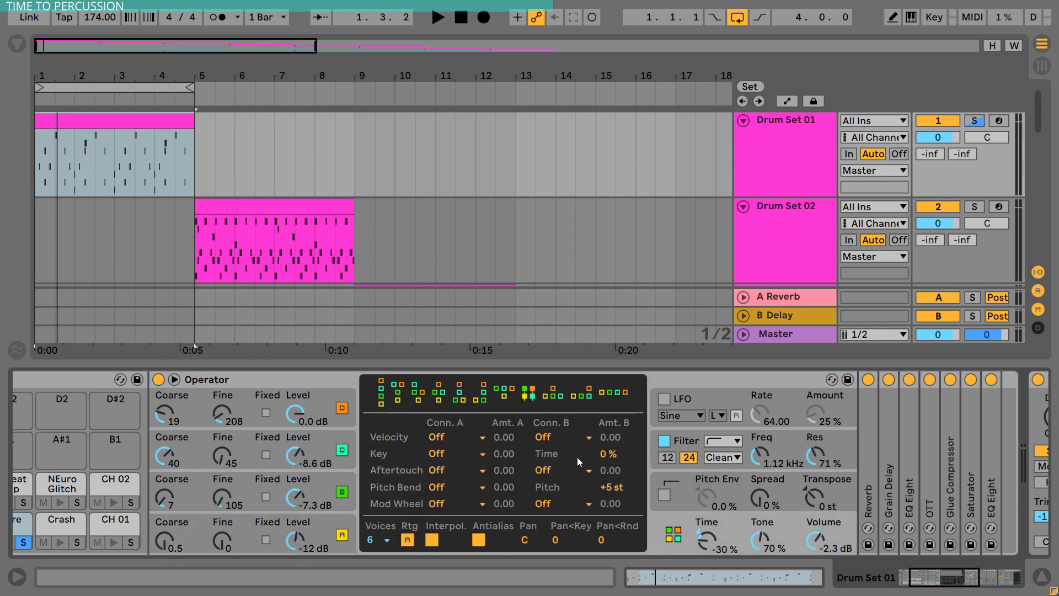
pyautogui.click(350, 527)
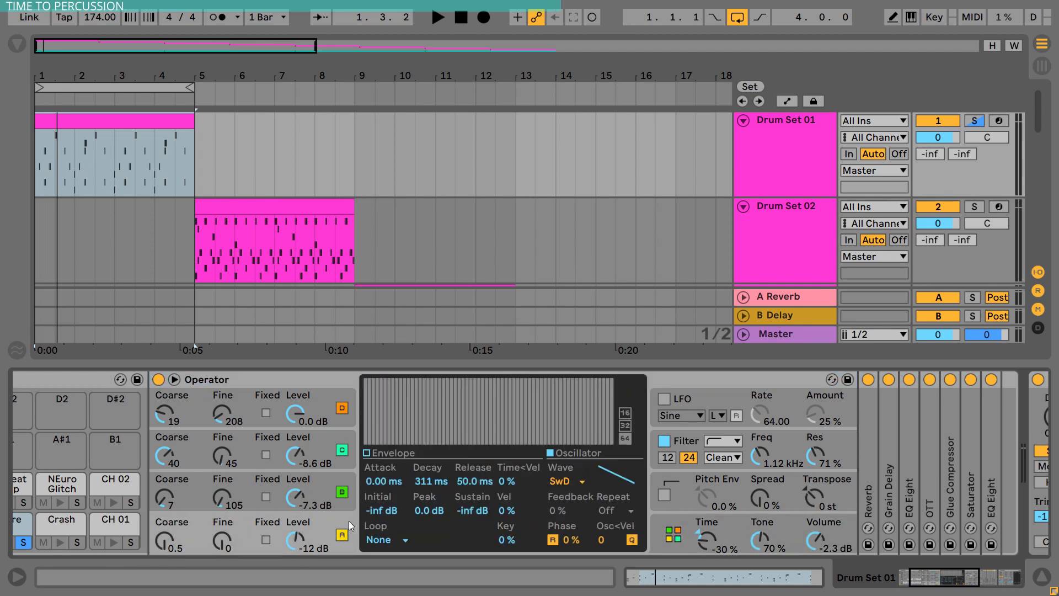
pyautogui.click(352, 435)
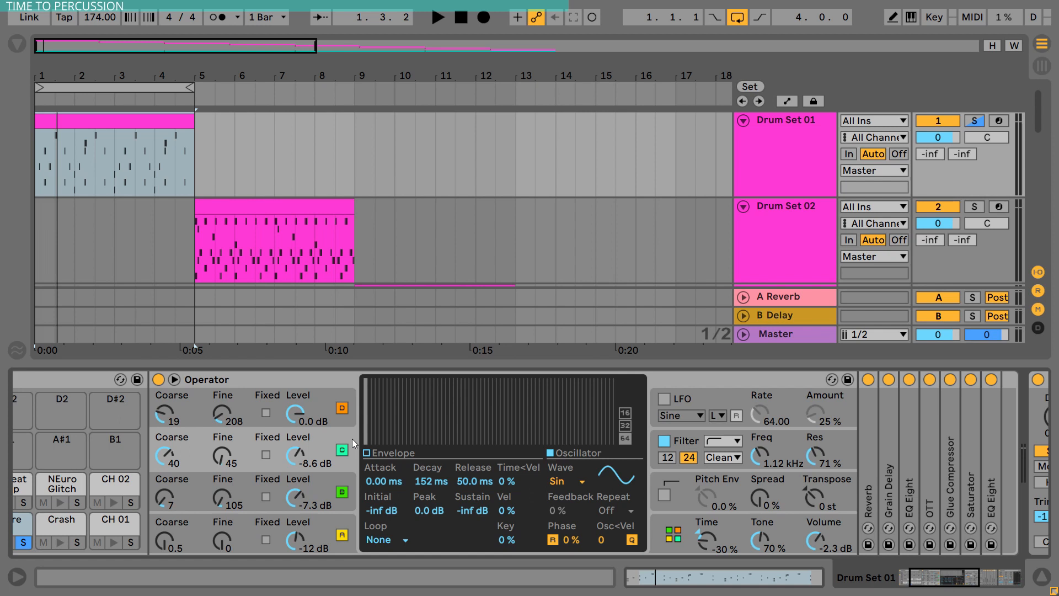
pyautogui.click(354, 515)
pyautogui.click(354, 485)
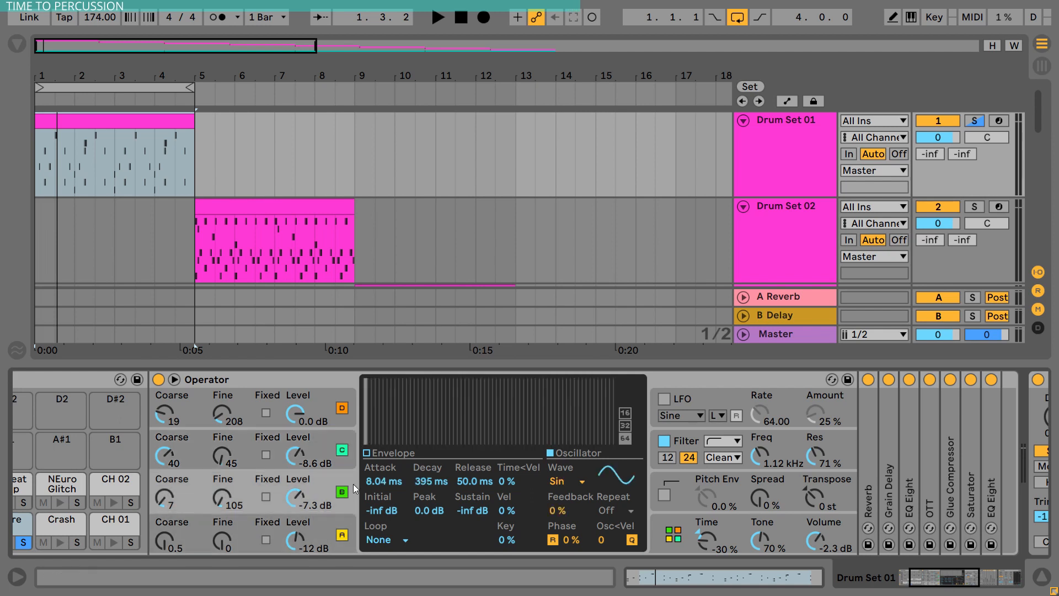
pyautogui.click(355, 440)
pyautogui.click(354, 406)
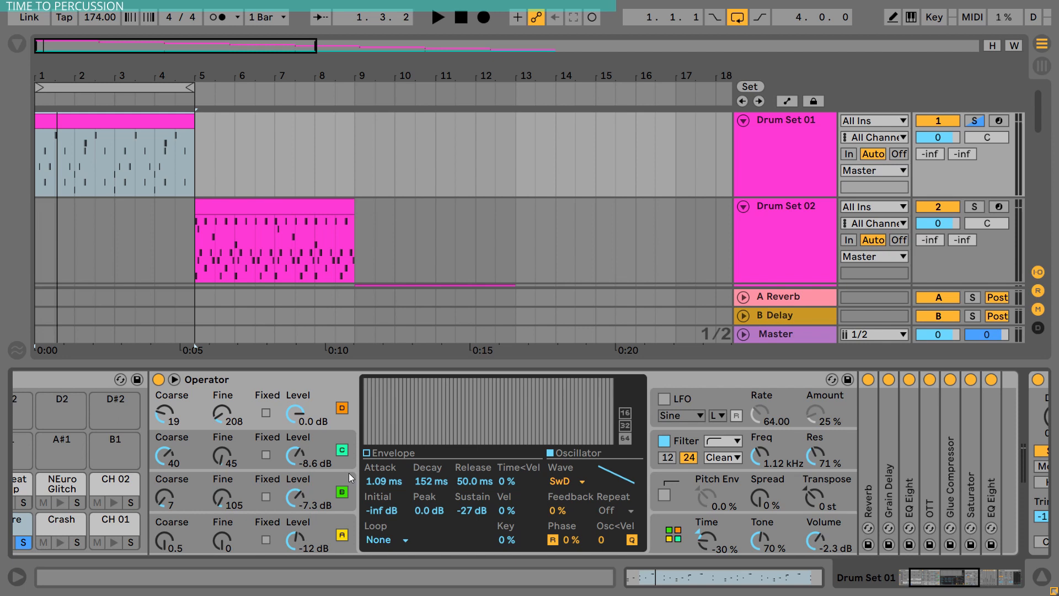
# Play the drums while comparing the Snare with Operator's oscillators A and C individually switched off and on
pyautogui.click(341, 535)
pyautogui.press('space')
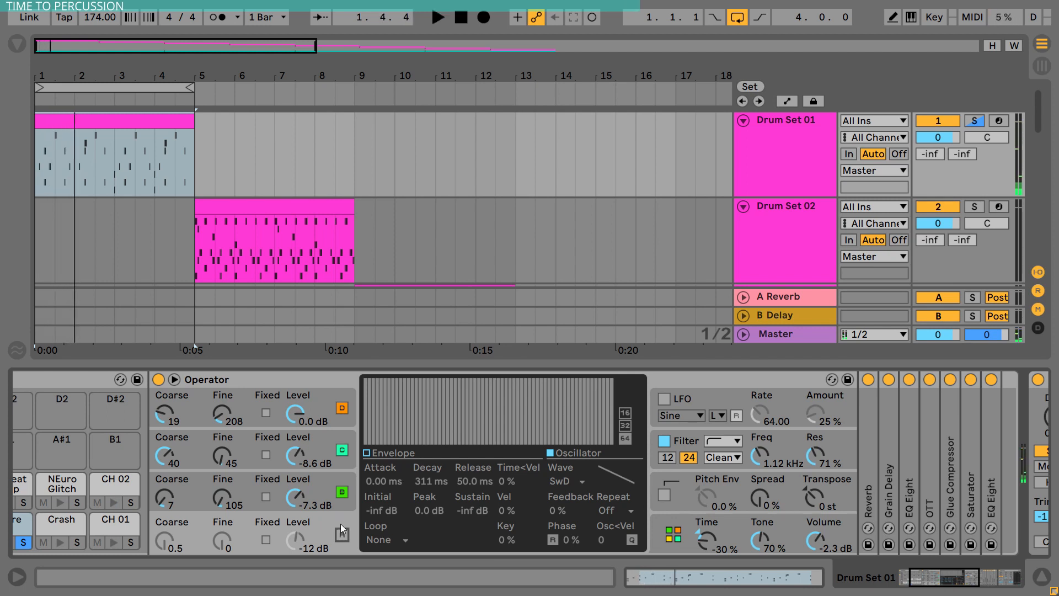
pyautogui.click(342, 534)
pyautogui.click(342, 450)
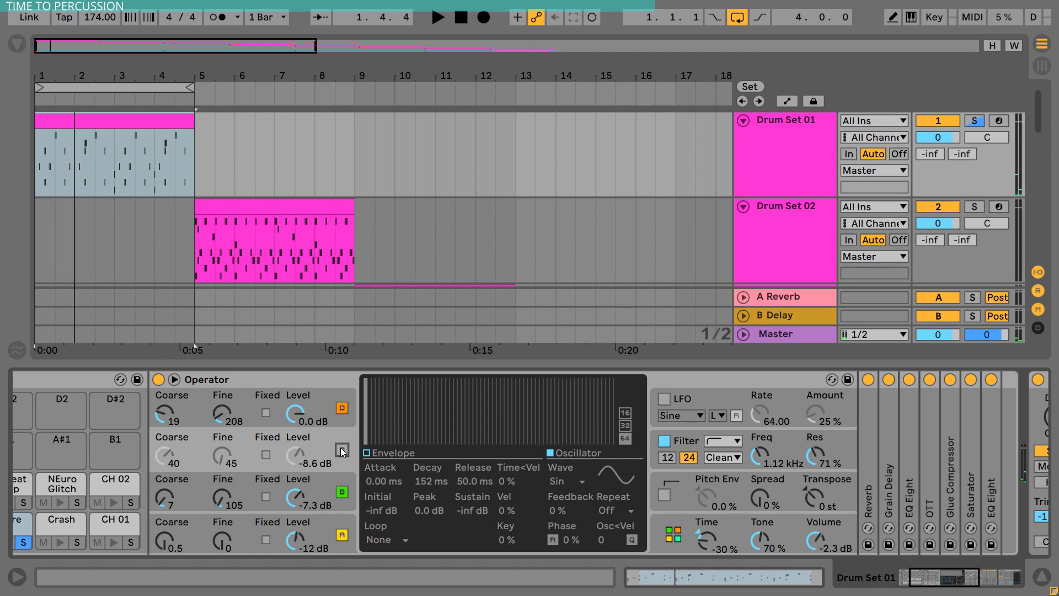
pyautogui.click(342, 450)
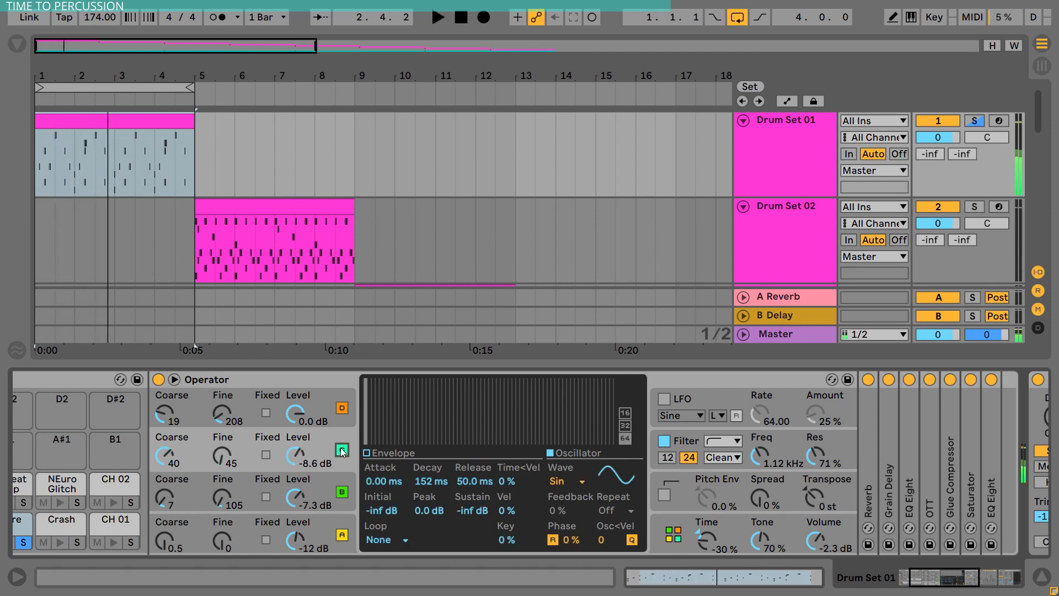
pyautogui.click(342, 450)
# Review the settings of Operator's oscillators A to D again and check oscillator D's wave choice without changing it
pyautogui.click(345, 518)
pyautogui.click(348, 495)
pyautogui.click(349, 451)
pyautogui.click(350, 407)
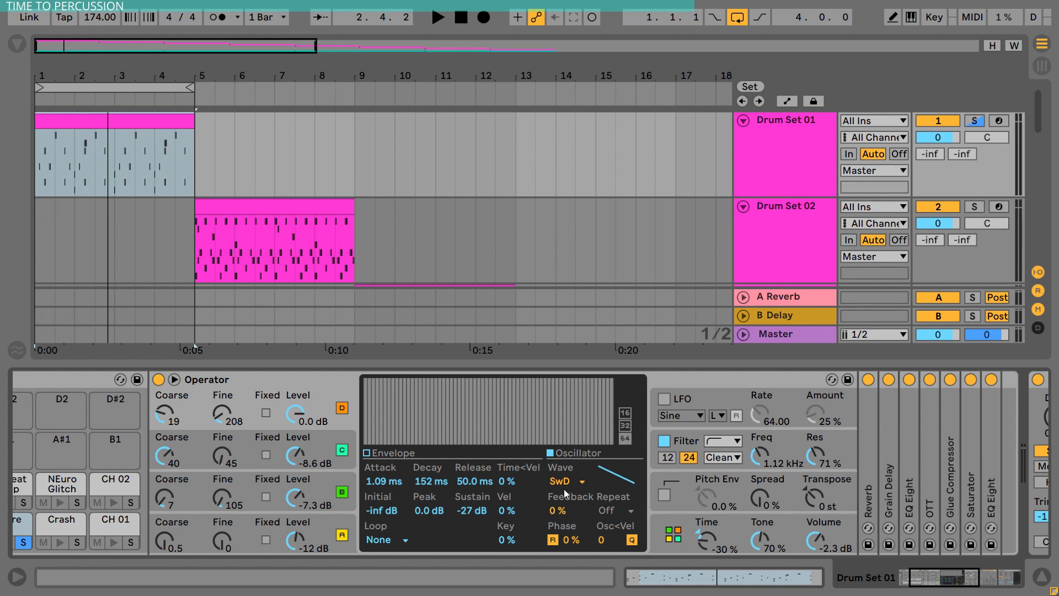
pyautogui.click(570, 479)
pyautogui.click(337, 374)
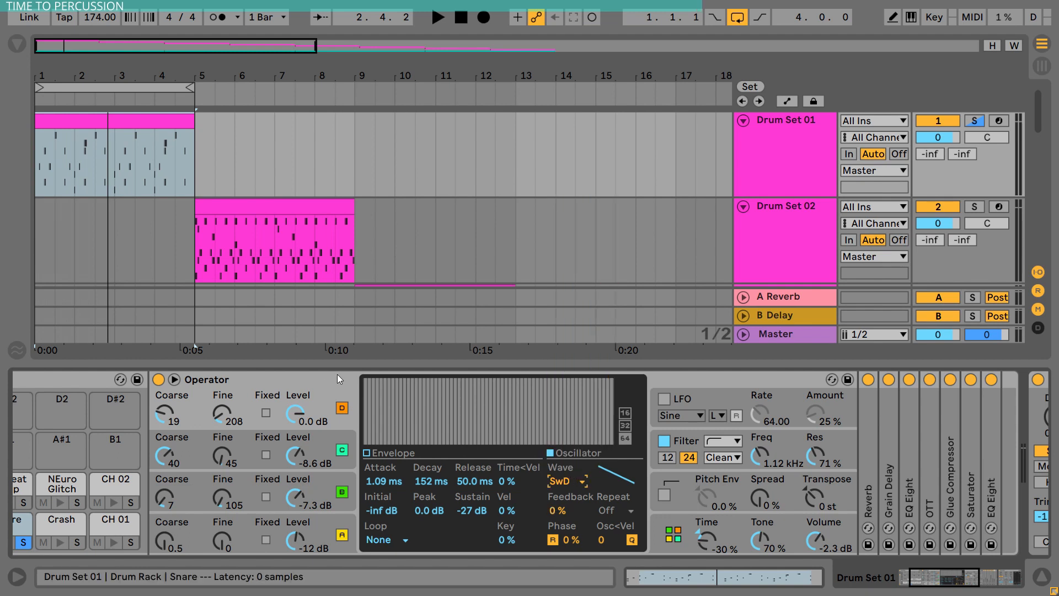
# Show Operator's filter settings and play the Snare with the filter switched off and back on
pyautogui.click(786, 440)
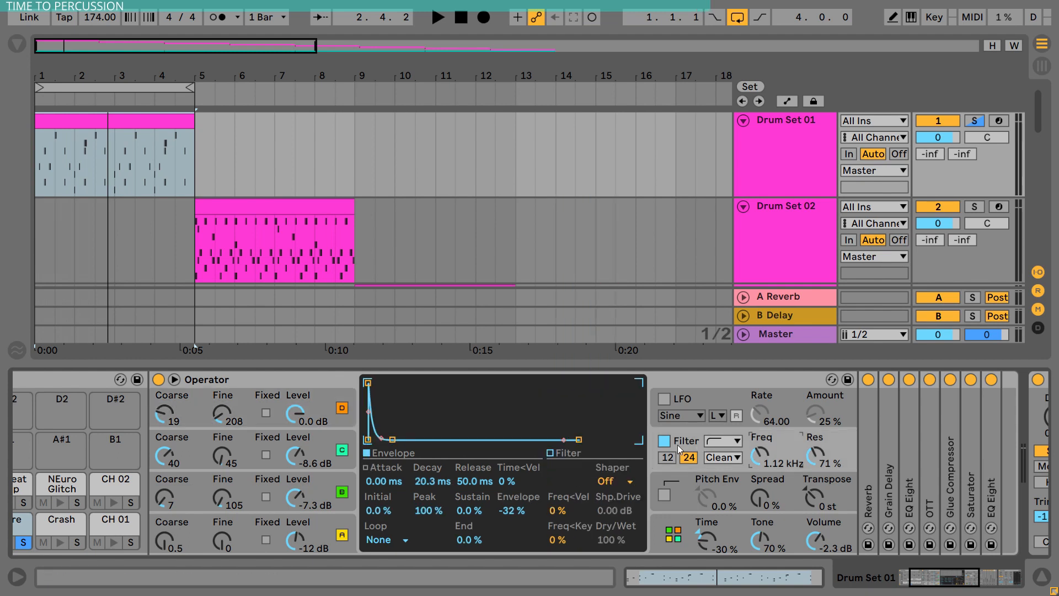
pyautogui.press('space')
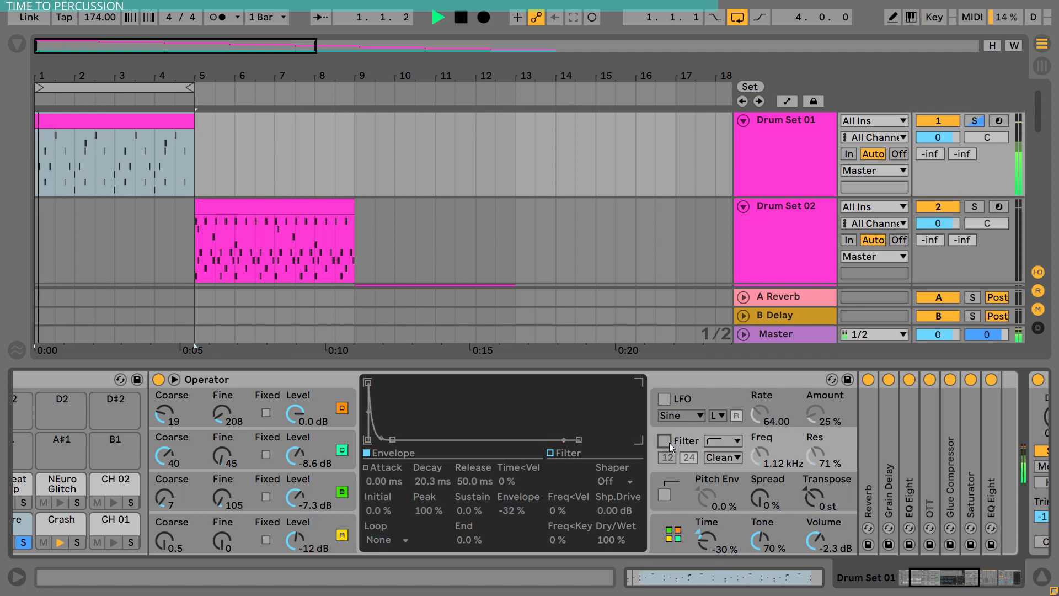
pyautogui.press('space')
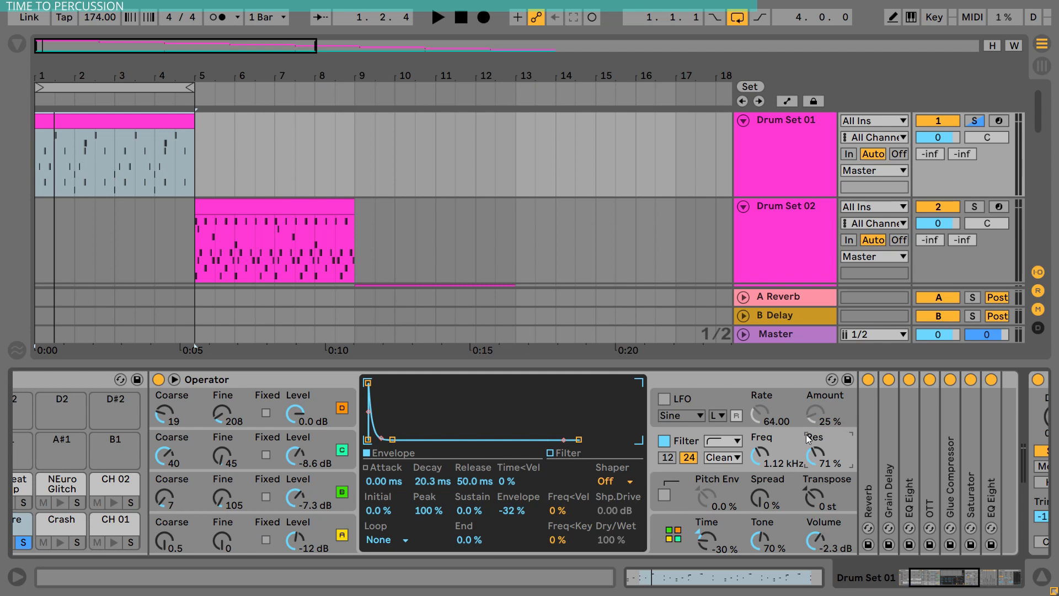
# Adjust Operator's filter frequency to 1.17 kHz while auditioning the Snare
pyautogui.press('space')
pyautogui.press('space')
pyautogui.press('space')
pyautogui.moveTo(760, 456)
pyautogui.mouseDown()
pyautogui.moveTo(760, 469)
pyautogui.moveTo(767, 454)
pyautogui.mouseUp()
pyautogui.press('space')
pyautogui.press('space')
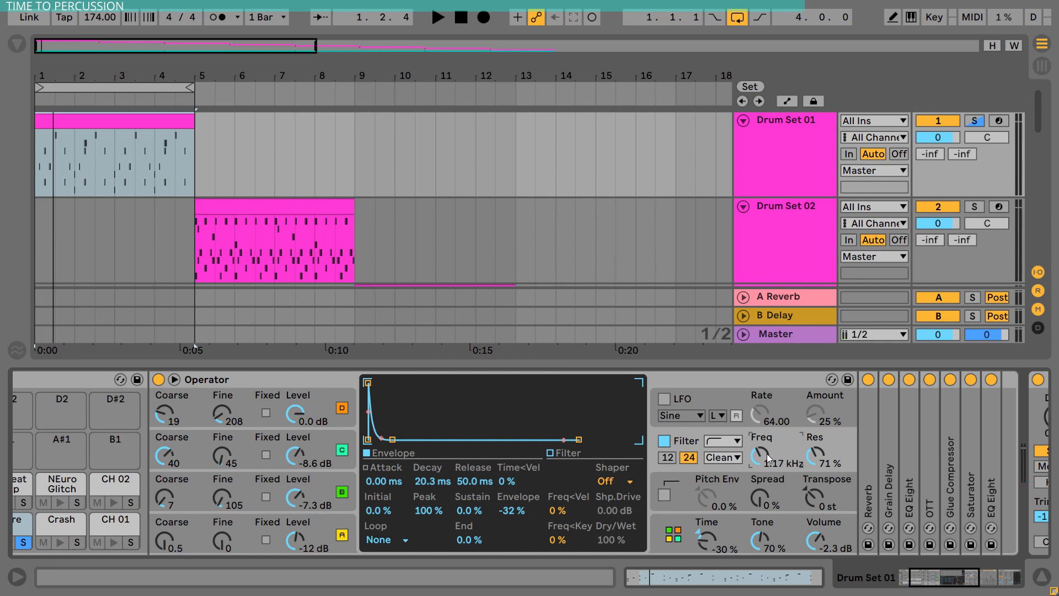
# Audition the Snare with Operator's oscillator D level at -3.5 dB and oscillator B level at -8.9 dB
pyautogui.click(298, 417)
pyautogui.press('space')
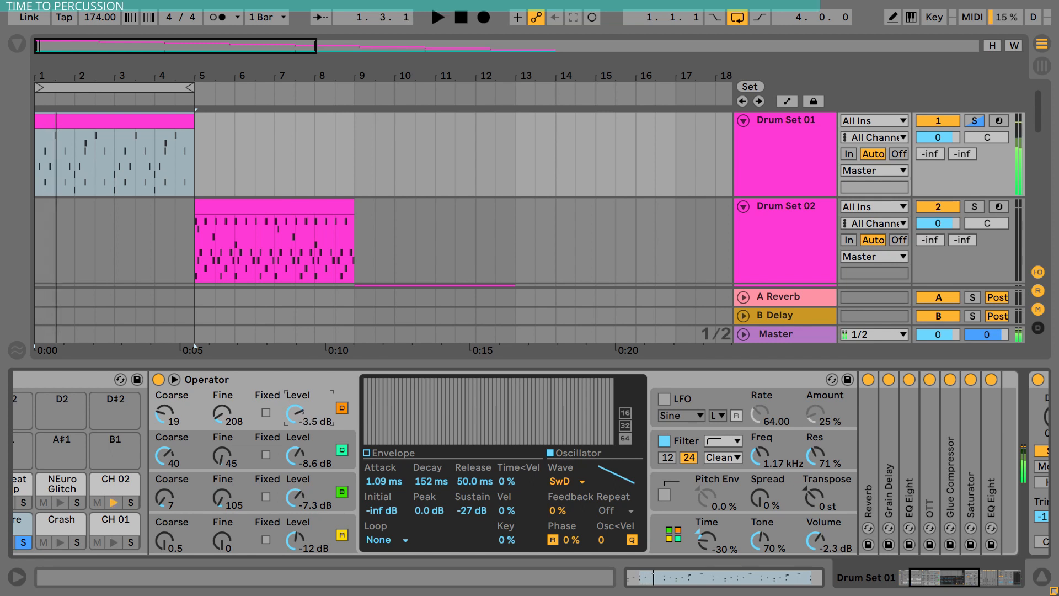
pyautogui.press('space')
pyautogui.press('space')
pyautogui.moveTo(295, 498)
pyautogui.mouseDown()
pyautogui.moveTo(295, 518)
pyautogui.moveTo(295, 485)
pyautogui.mouseUp()
pyautogui.press('space')
pyautogui.press('space')
# Set Operator's oscillator B level to -4.4 dB and oscillator D level to 0.0 dB
pyautogui.moveTo(294, 419); pyautogui.dragTo(294, 408)
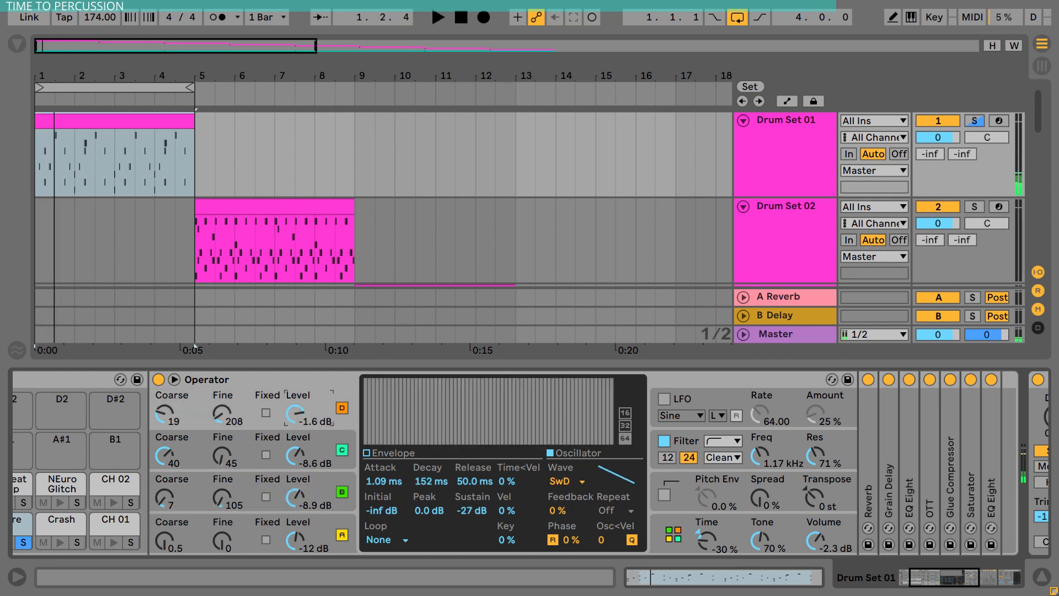
pyautogui.moveTo(295, 500); pyautogui.dragTo(295, 490)
pyautogui.moveTo(298, 422); pyautogui.dragTo(298, 417)
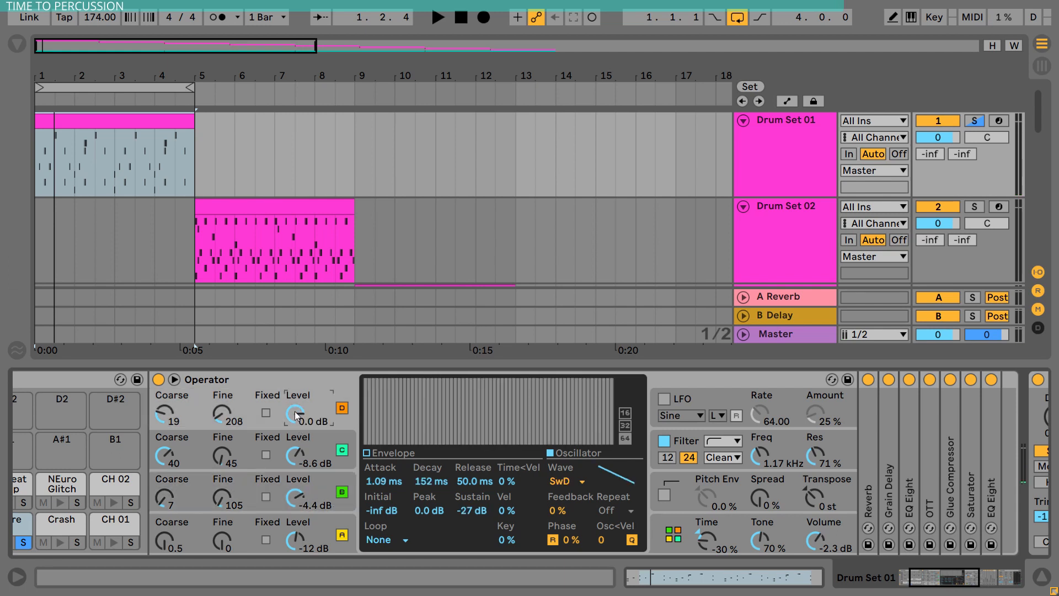
pyautogui.click(279, 381)
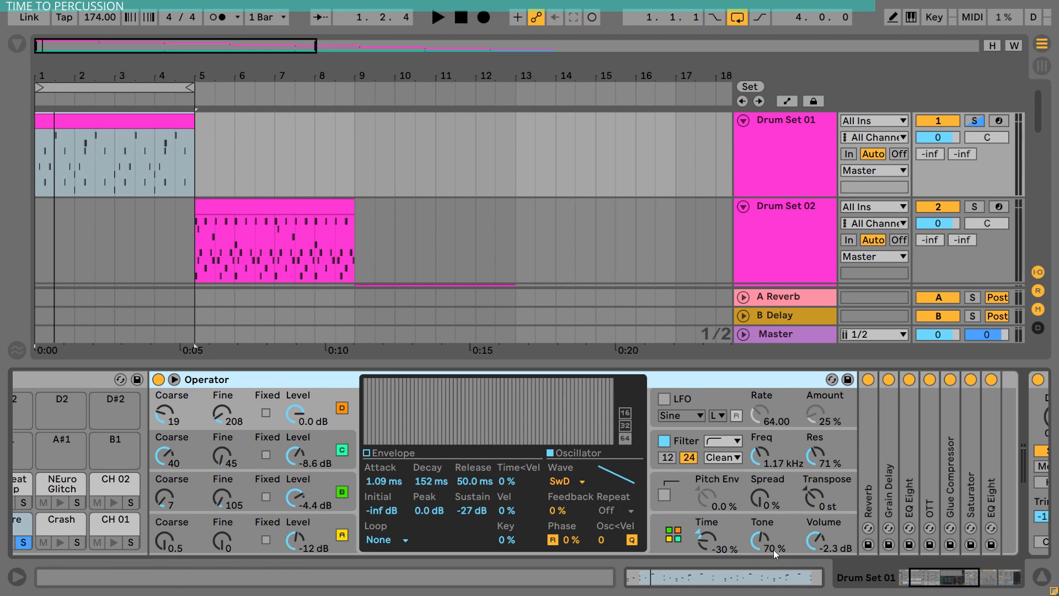
# Adjust Operator's global Time to -28 % while repeatedly auditioning the Snare
pyautogui.moveTo(715, 543)
pyautogui.mouseDown()
pyautogui.moveTo(716, 513)
pyautogui.moveTo(706, 570)
pyautogui.moveTo(702, 552)
pyautogui.mouseUp()
pyautogui.press('space')
pyautogui.press('space')
pyautogui.press('space')
pyautogui.press('space')
pyautogui.press('space')
pyautogui.press('space')
pyautogui.press('space')
pyautogui.press('space')
pyautogui.press('space')
pyautogui.press('space')
pyautogui.press('space')
pyautogui.press('space')
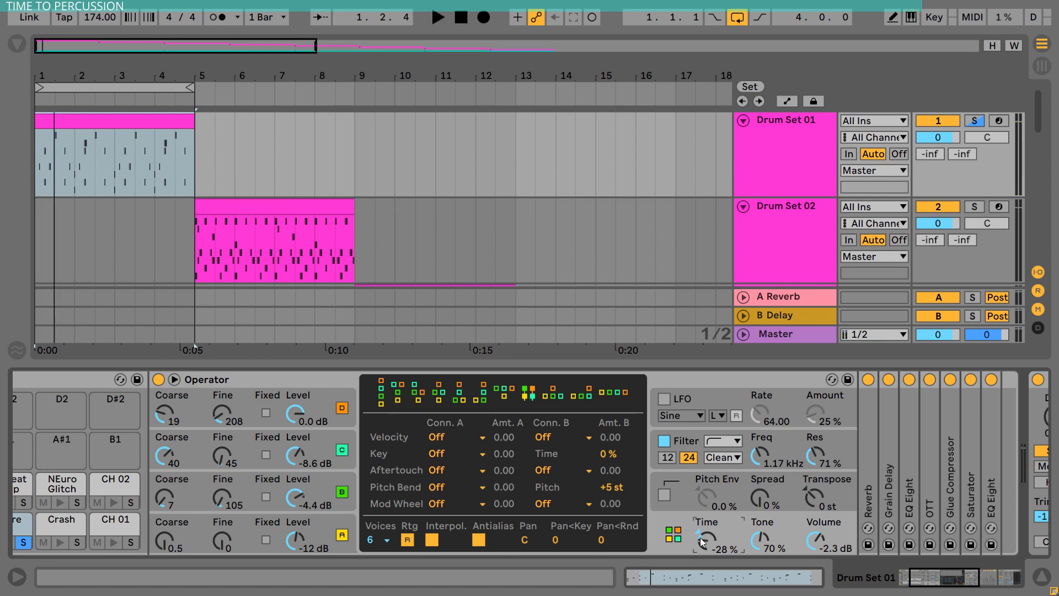
# Examine the volume envelopes of Operator's oscillators A, B, C and D one after another
pyautogui.click(345, 519)
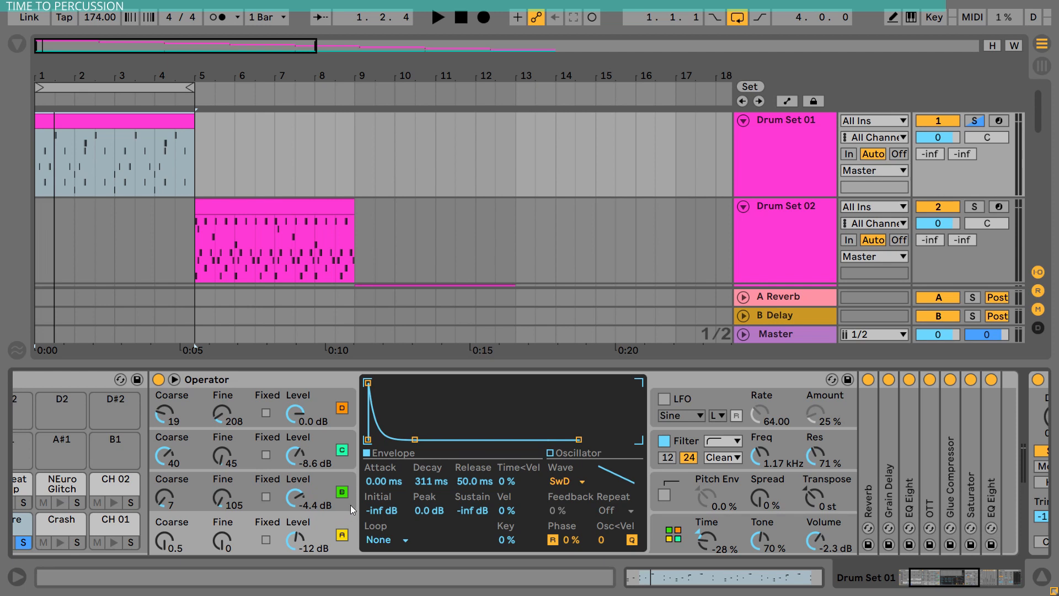
pyautogui.click(346, 475)
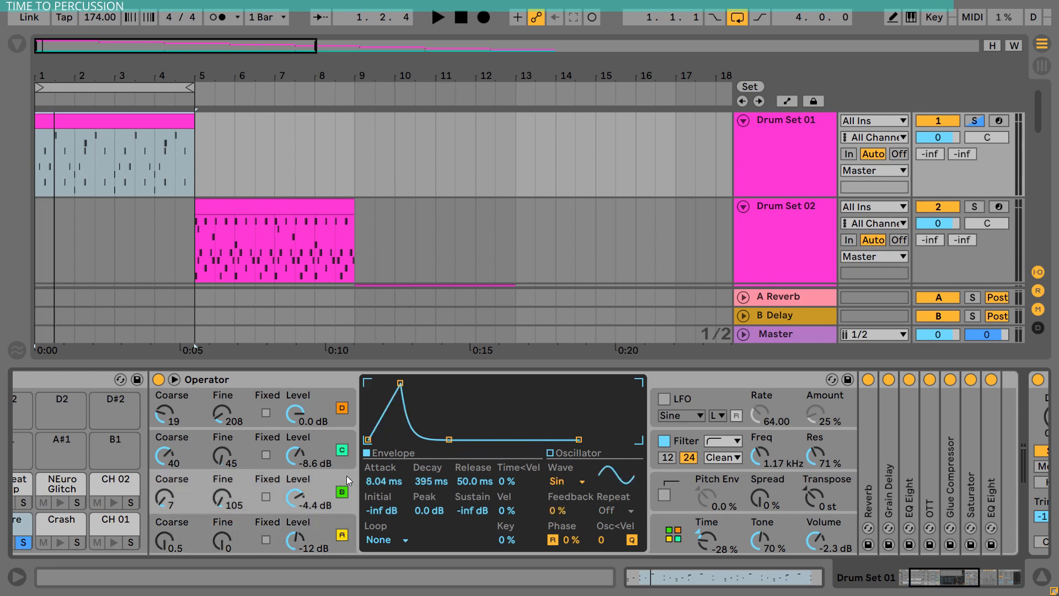
pyautogui.click(345, 448)
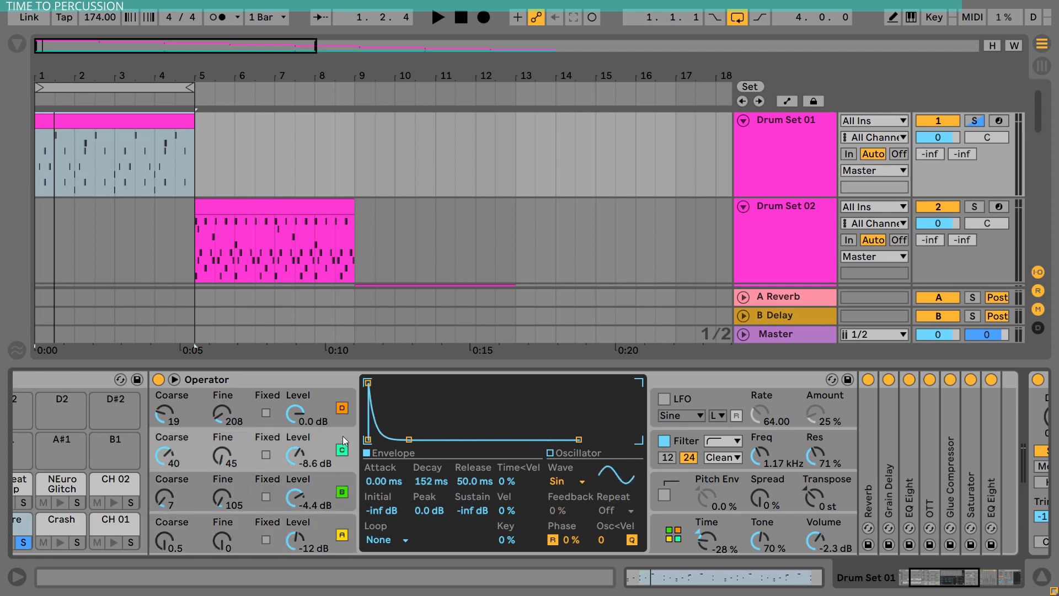
pyautogui.click(343, 404)
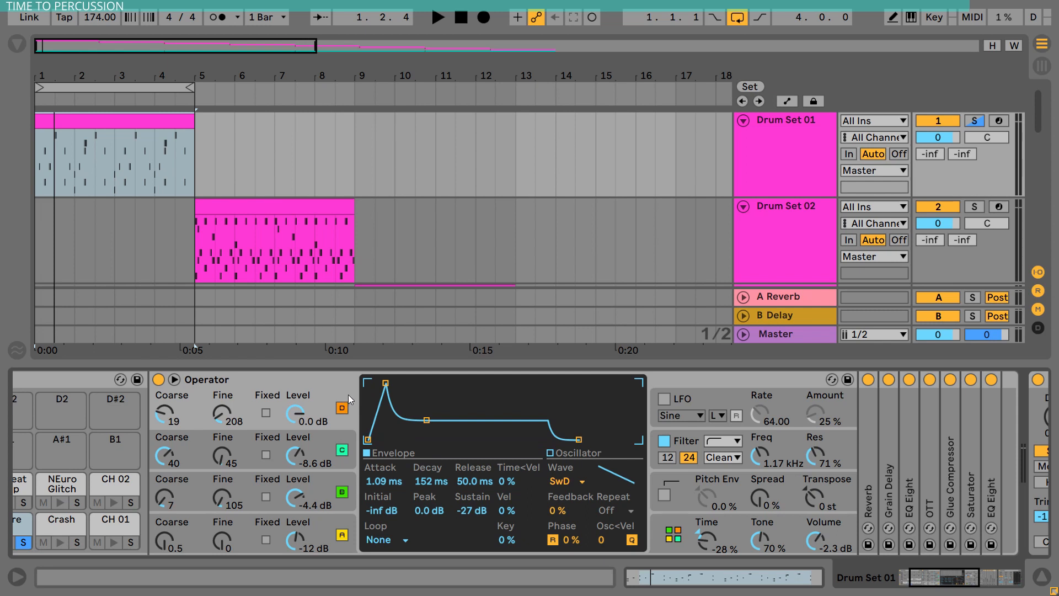
# Compare the volume envelopes of oscillators D, C and B in the Snare's Operator
pyautogui.click(337, 437)
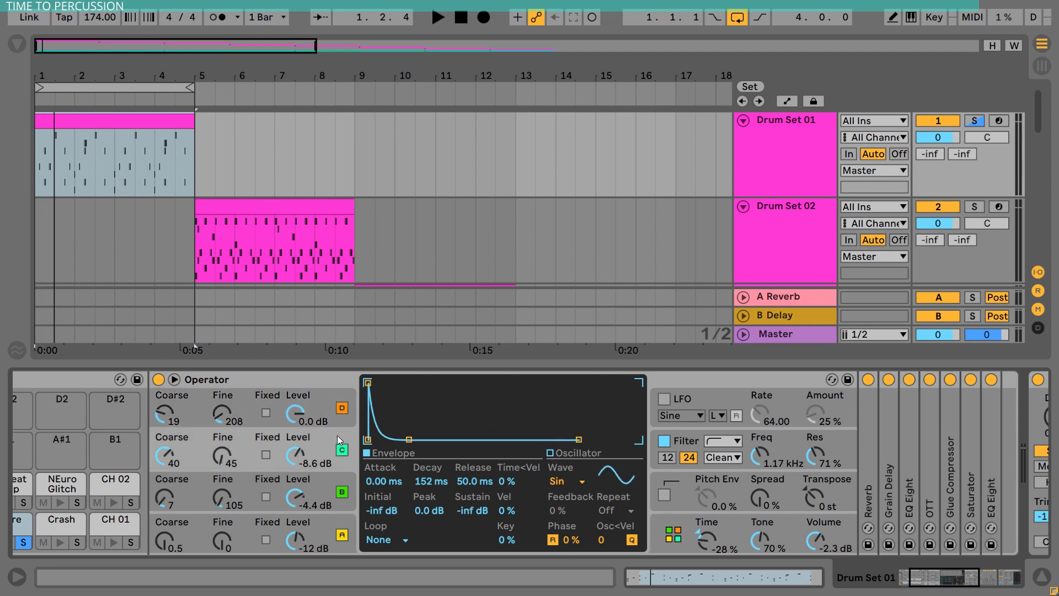
pyautogui.click(337, 395)
pyautogui.click(337, 436)
pyautogui.click(341, 476)
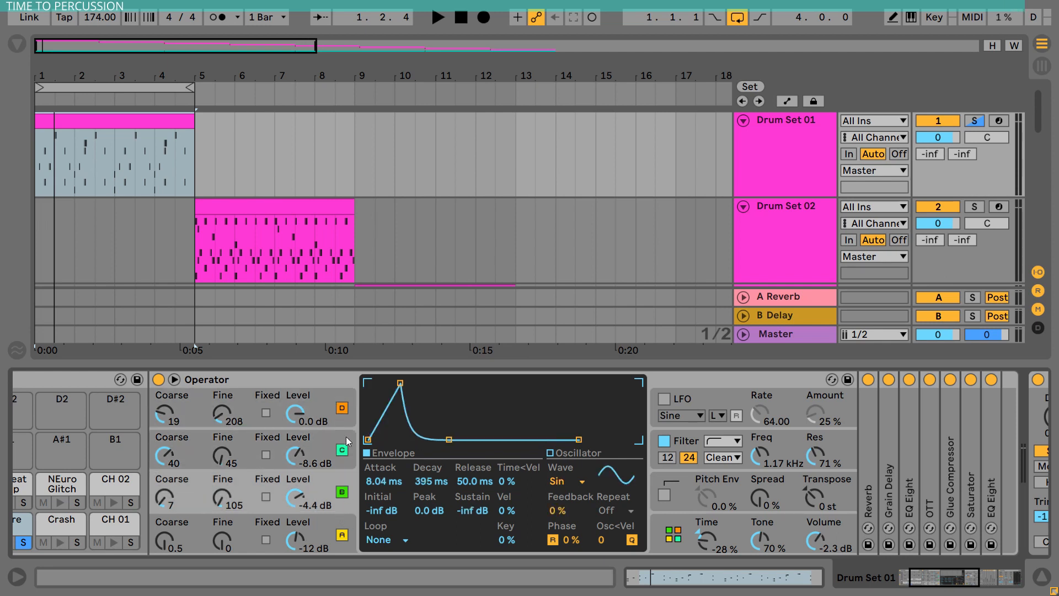
# Solo the NEuro Glitch pad and audition it from bar 2 of the Drum Set 01 clip
pyautogui.moveTo(943, 577); pyautogui.dragTo(915, 577)
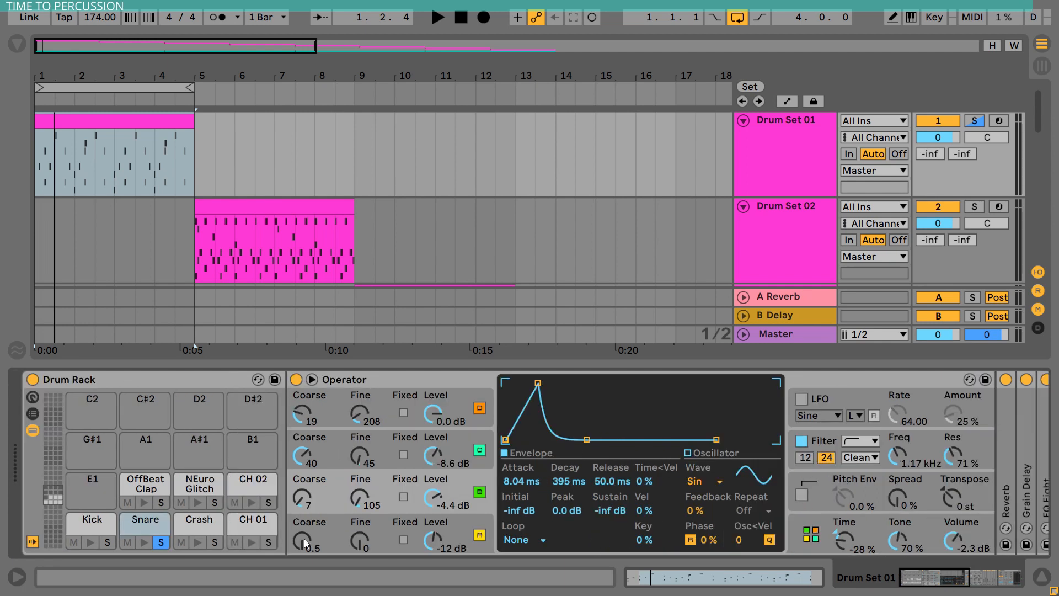
pyautogui.click(200, 484)
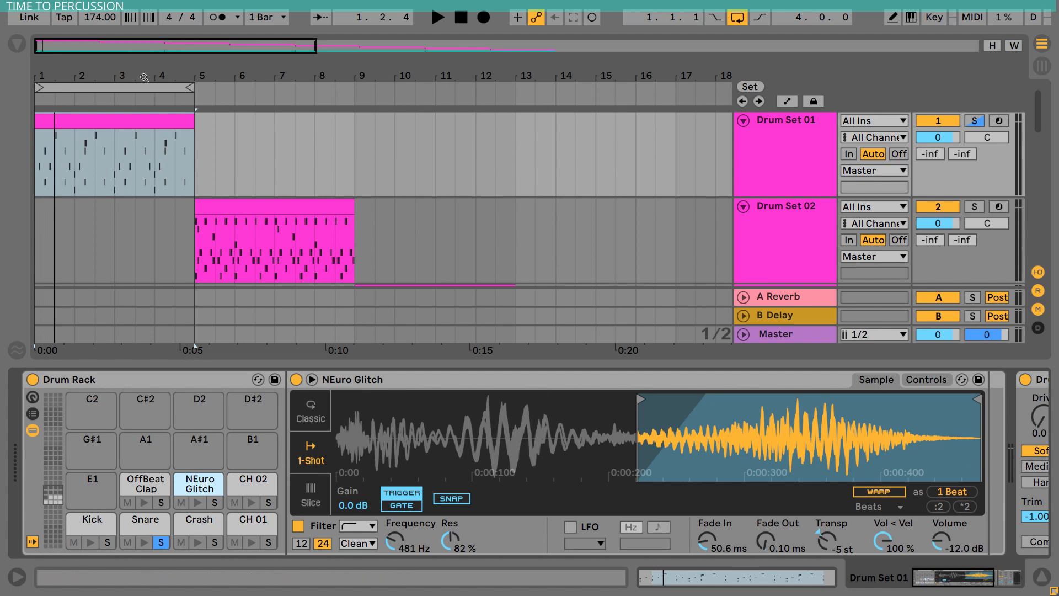
pyautogui.click(214, 501)
pyautogui.press('space')
pyautogui.press('space')
pyautogui.click(113, 190)
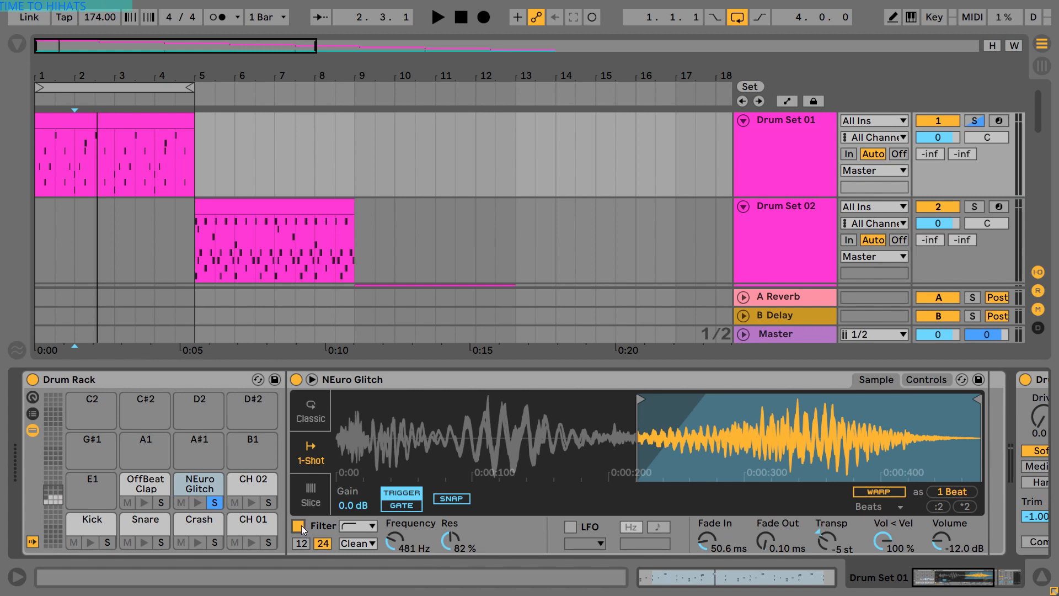
pyautogui.press('space')
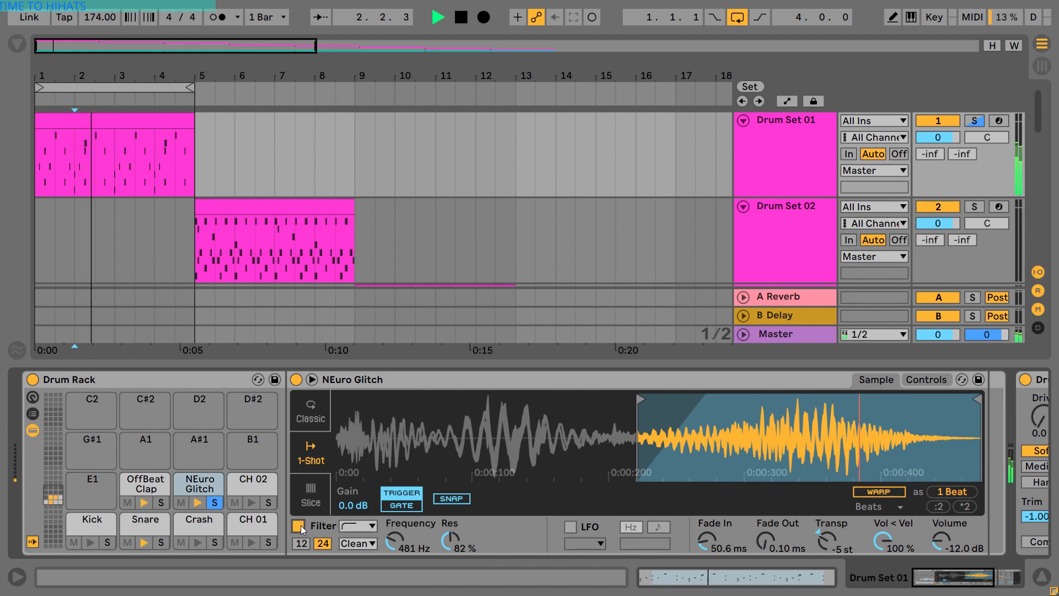
# Turn off the NEuro Glitch filter and reset its transposition to 0 st while auditioning the sample
pyautogui.click(298, 525)
pyautogui.press('space')
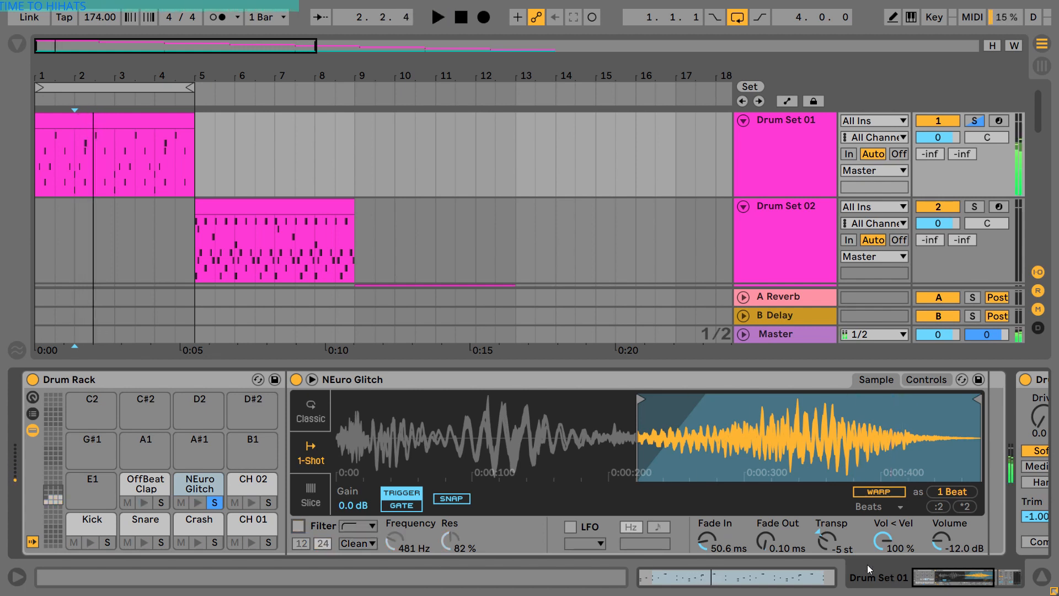
pyautogui.click(820, 534)
pyautogui.press('Delete')
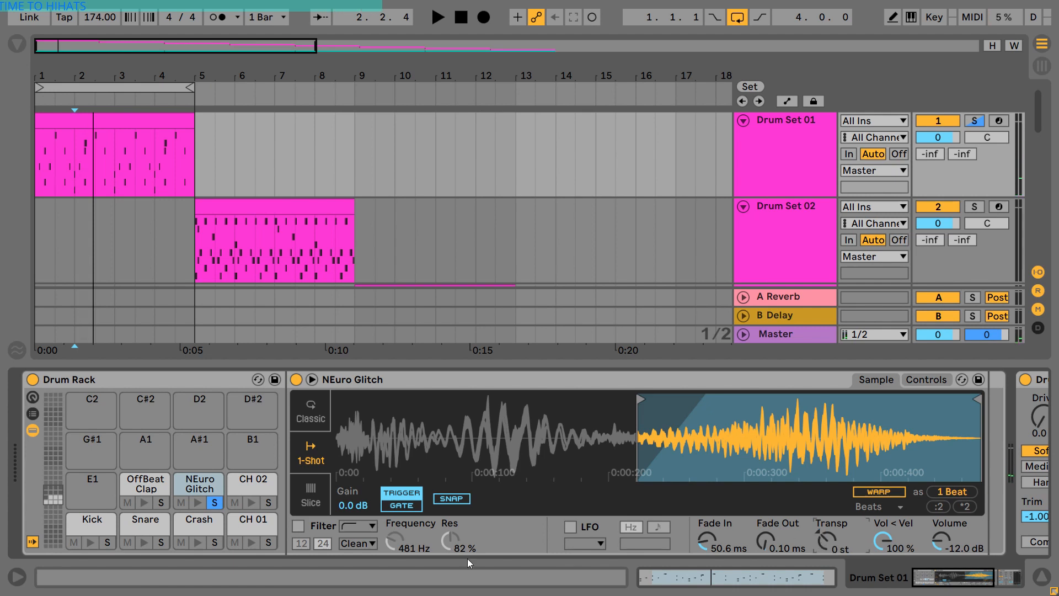
pyautogui.press('space')
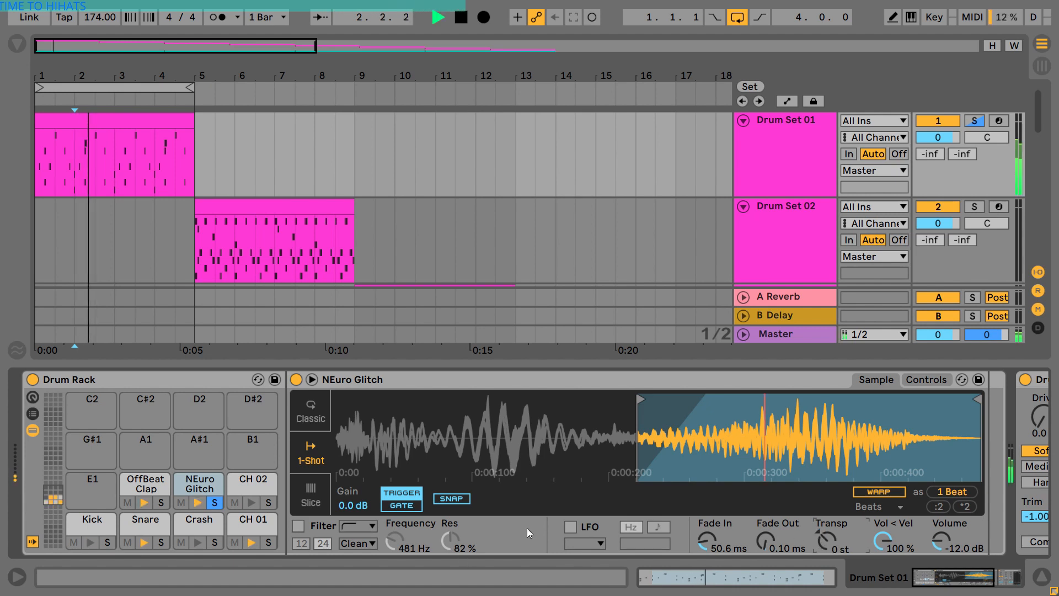
pyautogui.press('space')
# Move the NEuro Glitch start marker to the very beginning of the sample and audition it
pyautogui.moveTo(640, 399); pyautogui.dragTo(342, 398)
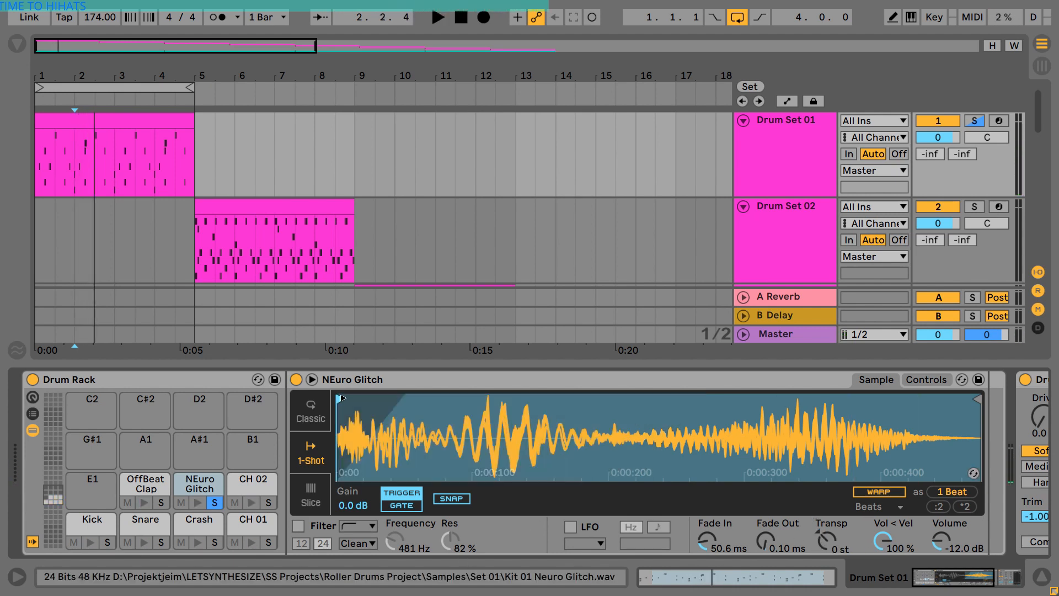
pyautogui.press('space')
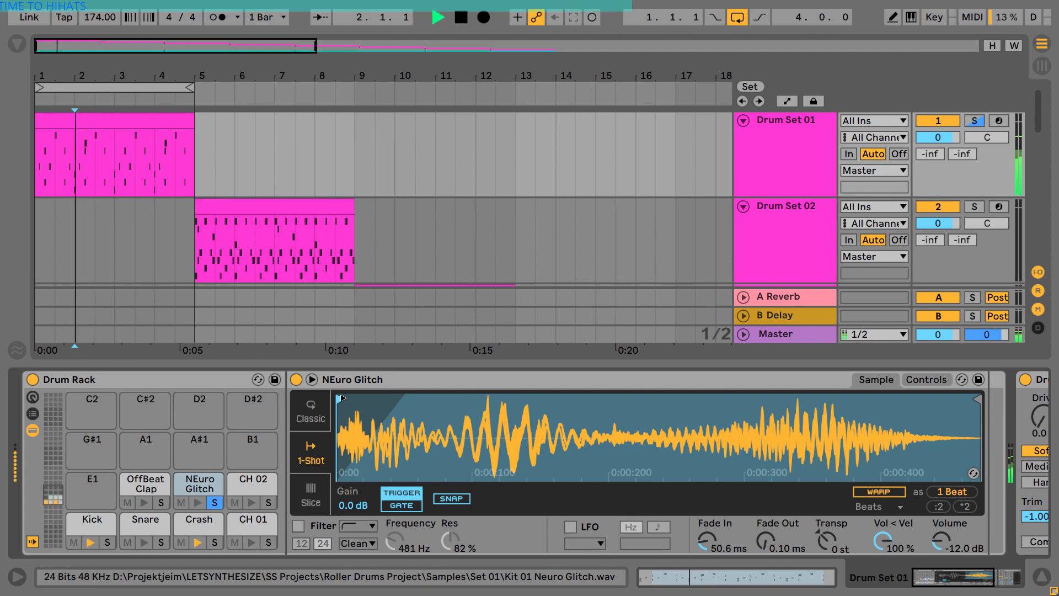
pyautogui.press('space')
# Undo the start marker, transposition and filter changes on the NEuro Glitch sample
pyautogui.hotkey('ctrl', 'z')
pyautogui.hotkey('ctrl', 'z')
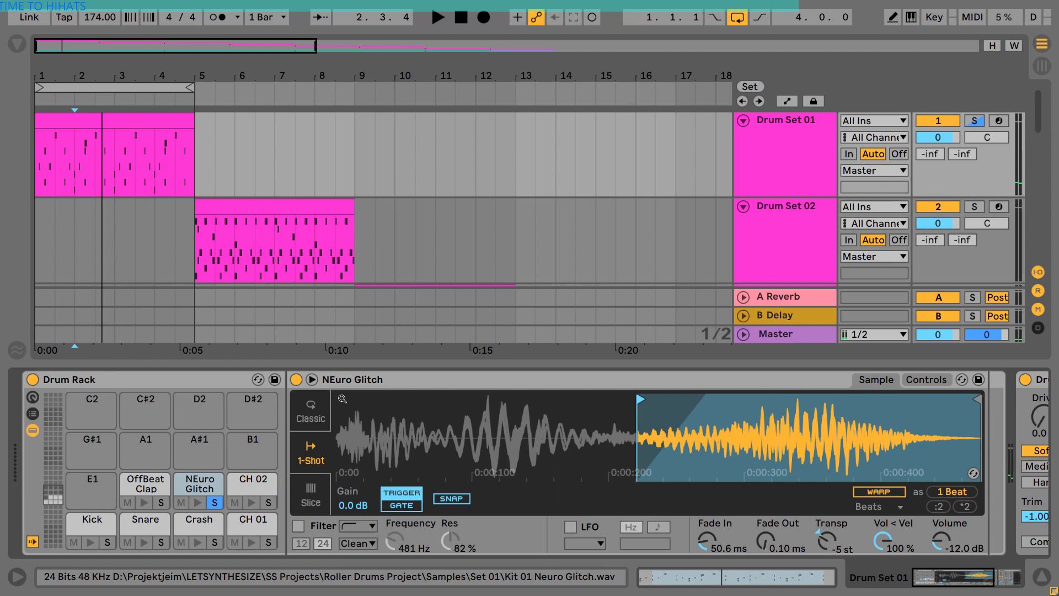
pyautogui.hotkey('ctrl', 'z')
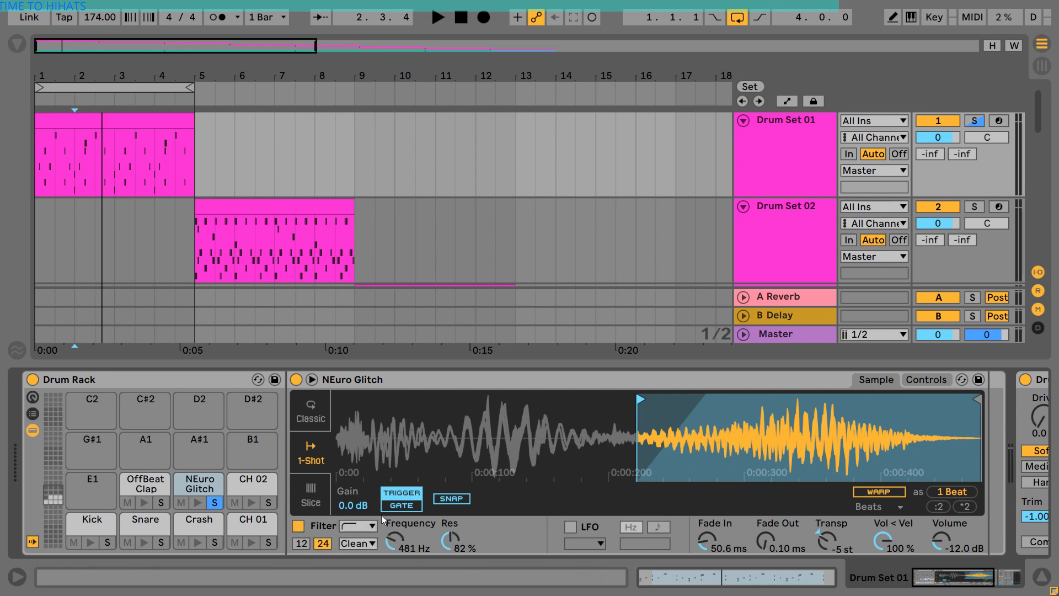
# Unsolo the NEuro Glitch pad and play the full Drum Set 01 pattern from bar 2
pyautogui.click(82, 147)
pyautogui.click(215, 502)
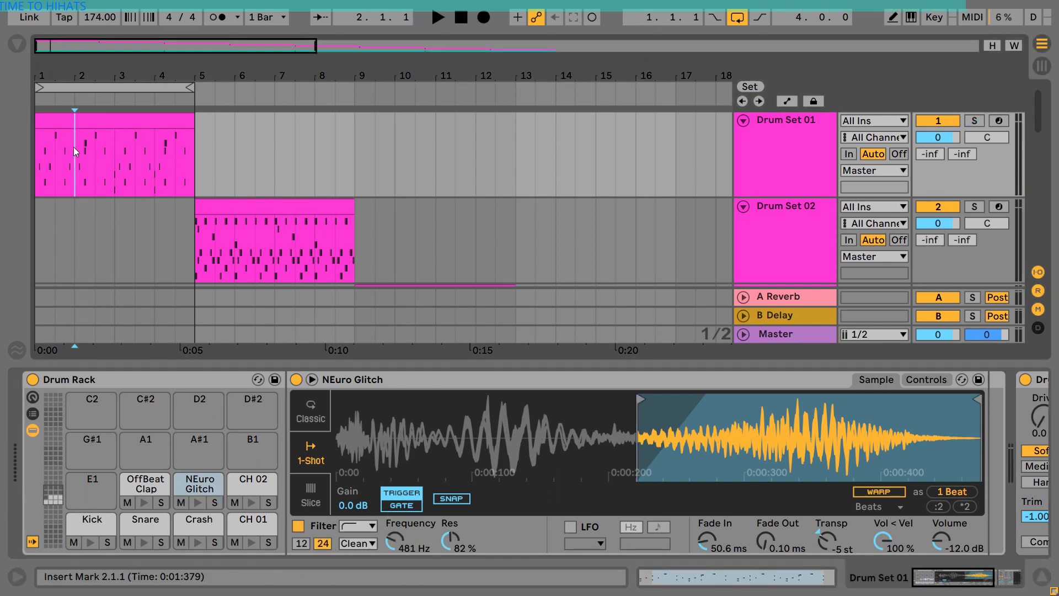
pyautogui.press('space')
pyautogui.press('space')
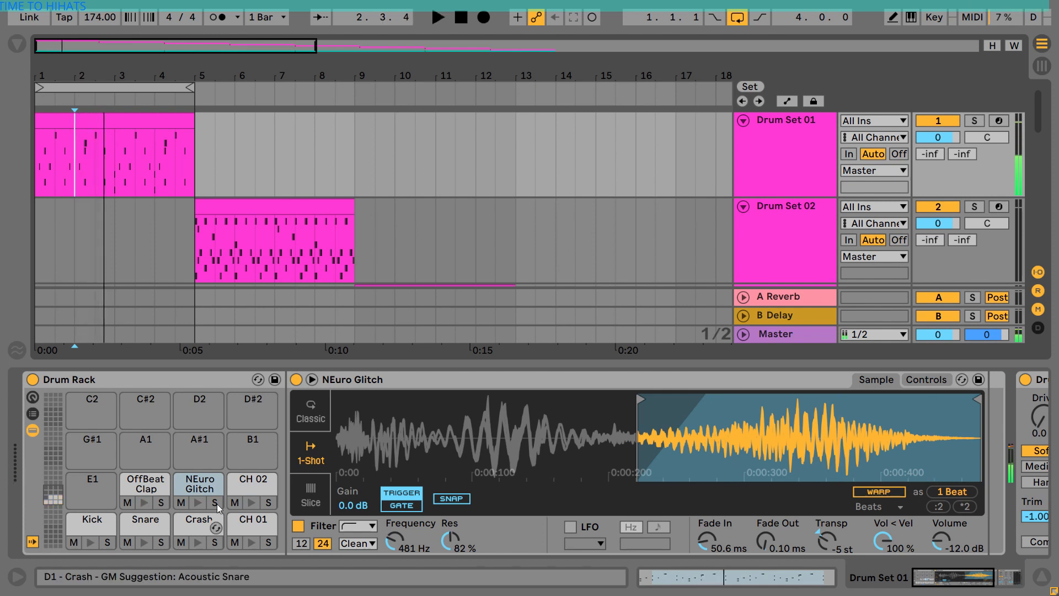
# Audition the CH 01 closed hi-hat pad and turn off its Delay effect
pyautogui.click(252, 521)
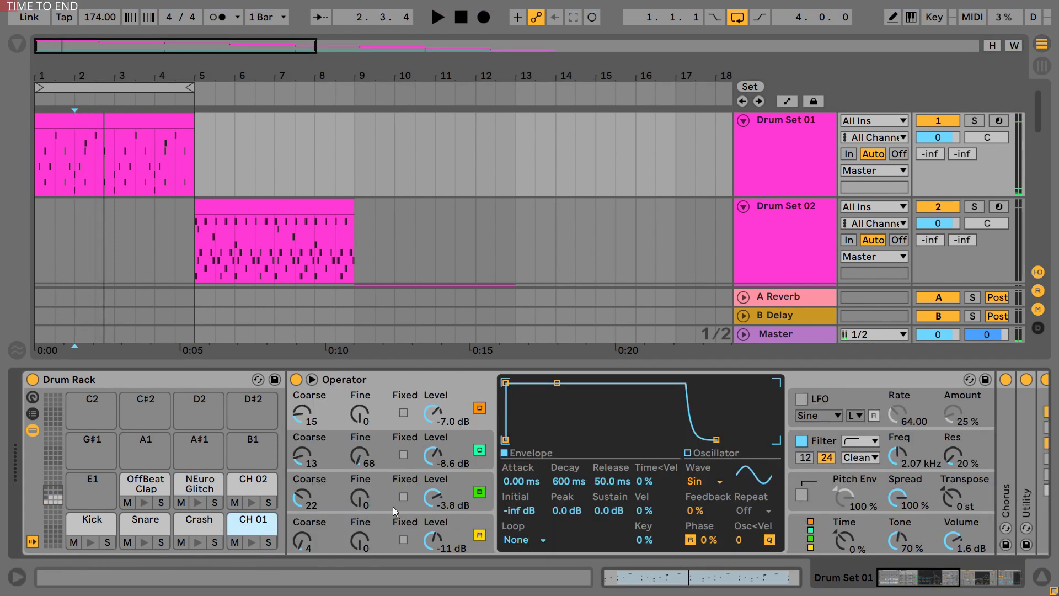
pyautogui.click(269, 488)
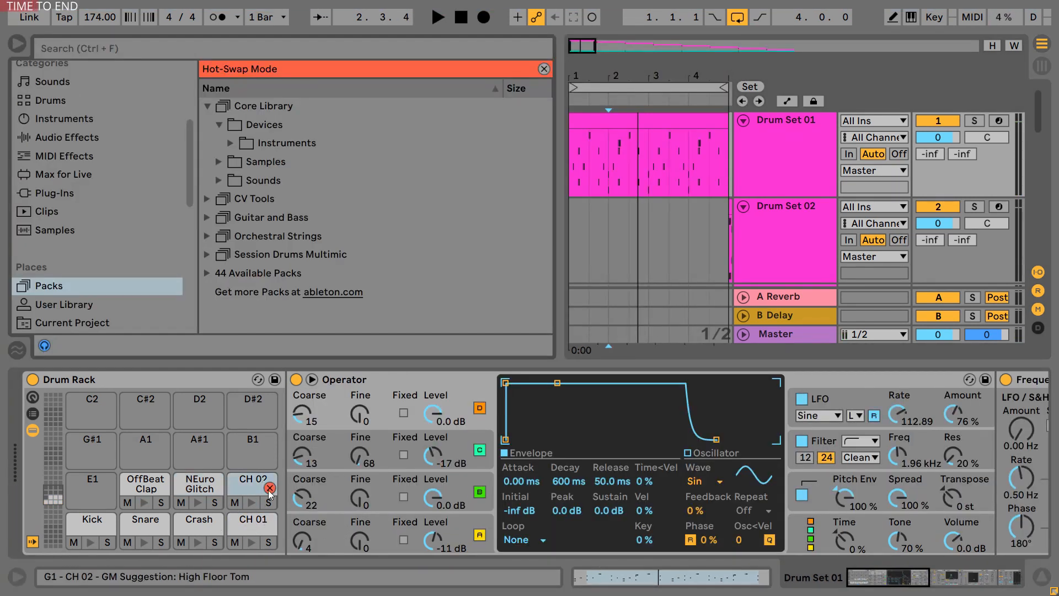
pyautogui.click(269, 488)
pyautogui.click(248, 529)
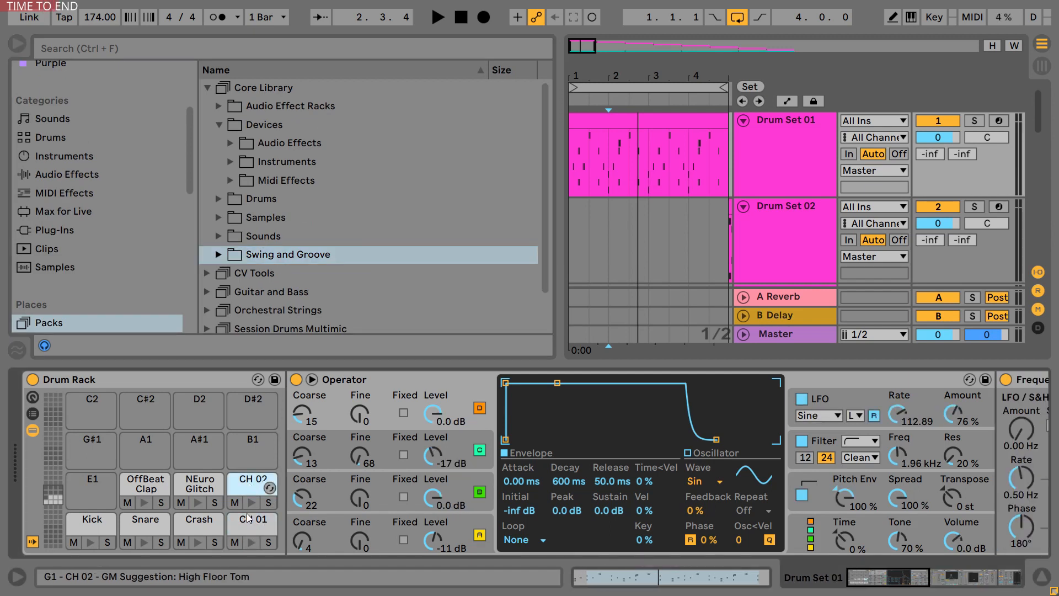
pyautogui.click(253, 541)
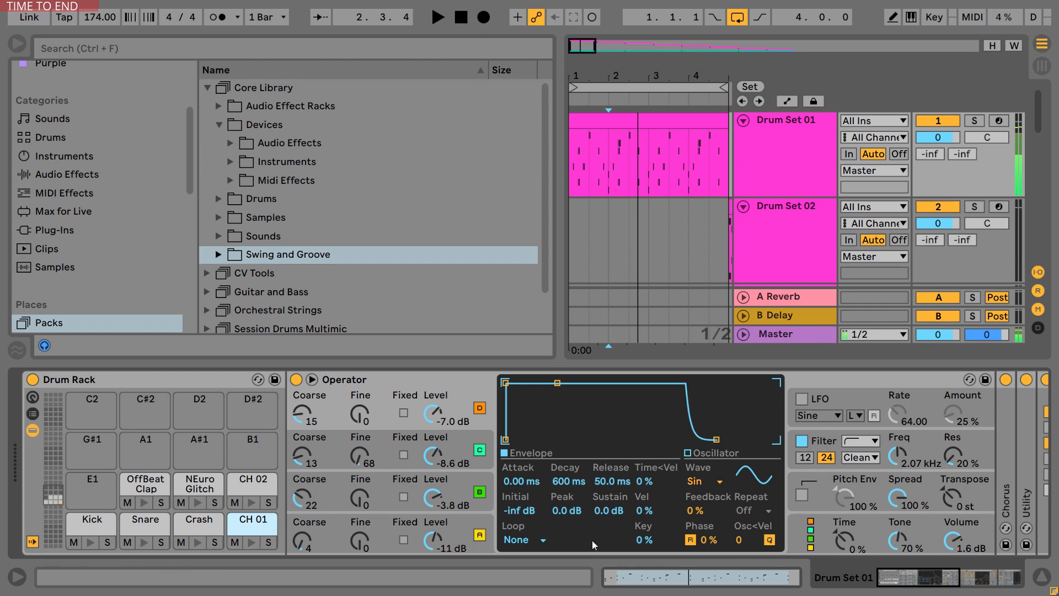
pyautogui.click(949, 581)
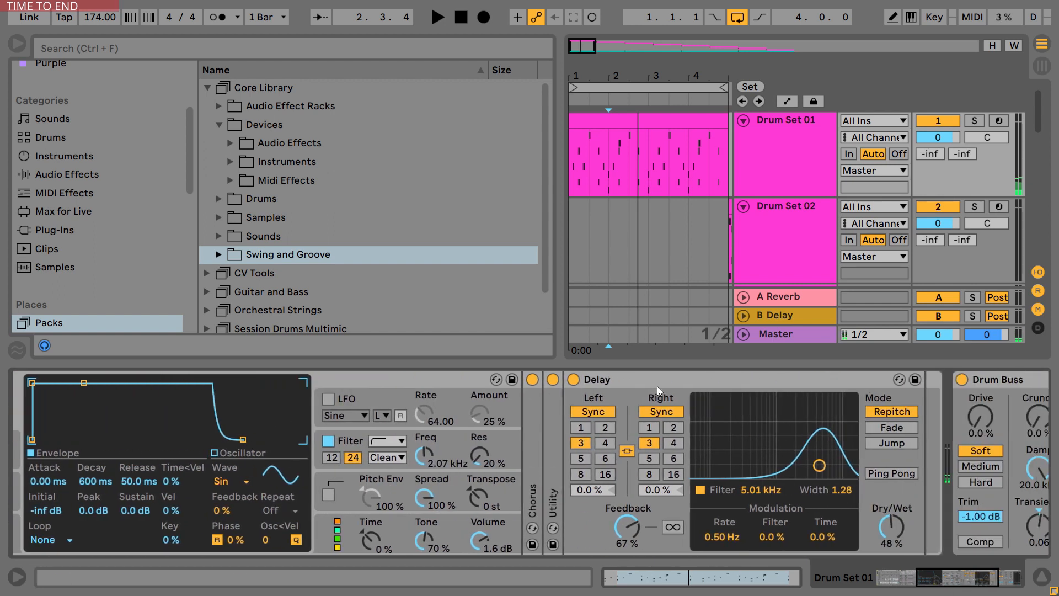
pyautogui.click(573, 379)
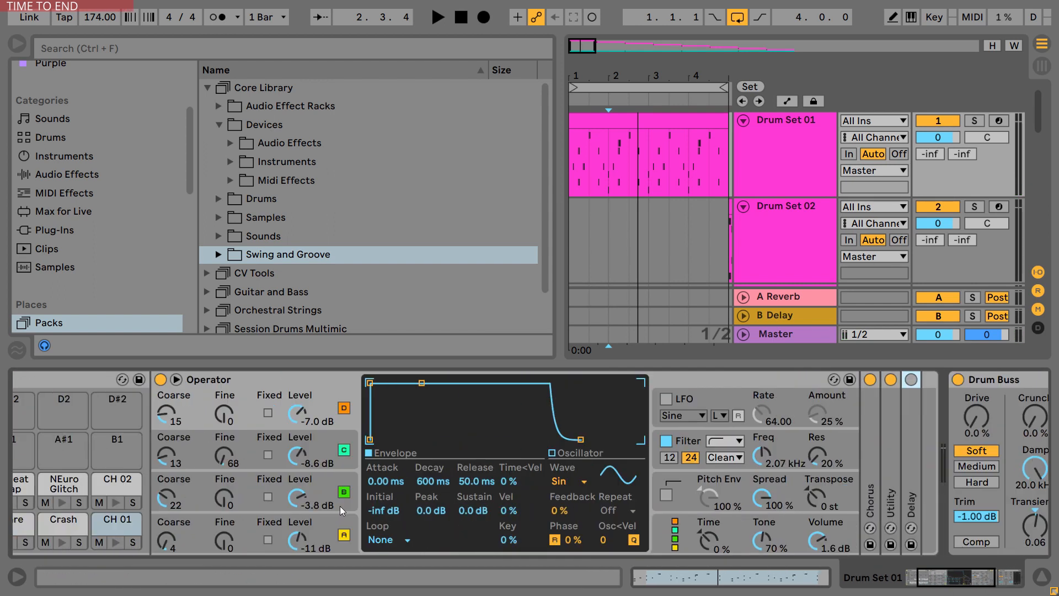
# Examine the envelopes of oscillators A, B, C and D and of the filter in CH 01's Operator
pyautogui.click(332, 519)
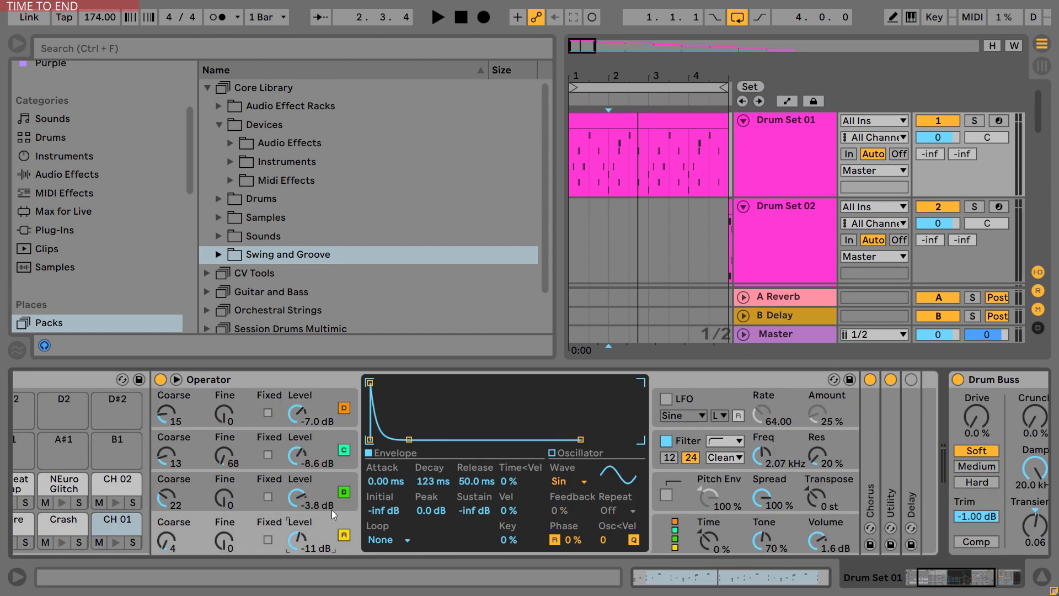
pyautogui.click(333, 476)
pyautogui.click(332, 445)
pyautogui.click(326, 406)
pyautogui.click(327, 492)
pyautogui.click(325, 397)
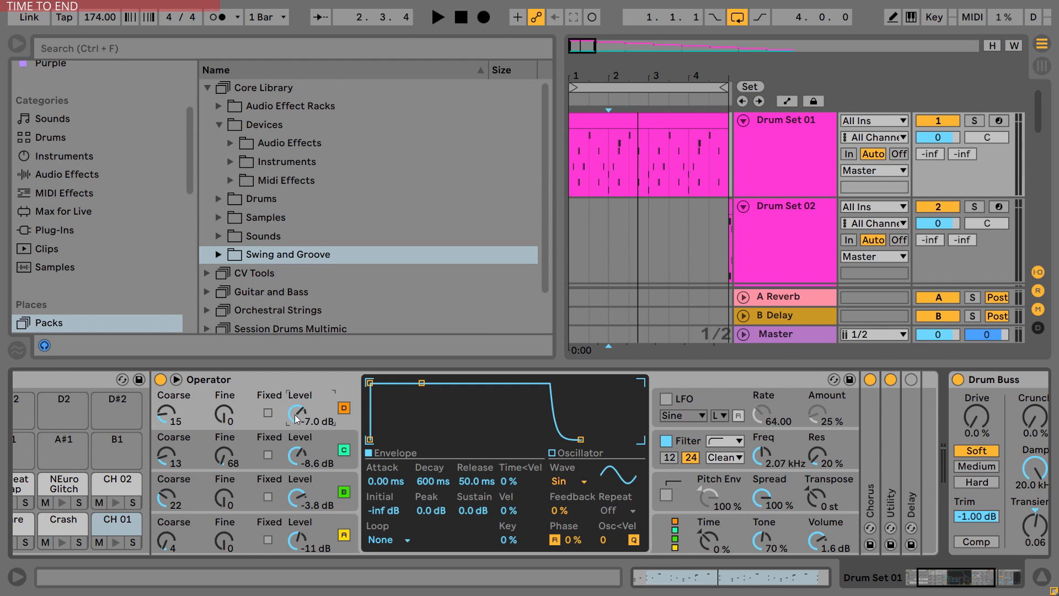
pyautogui.click(780, 440)
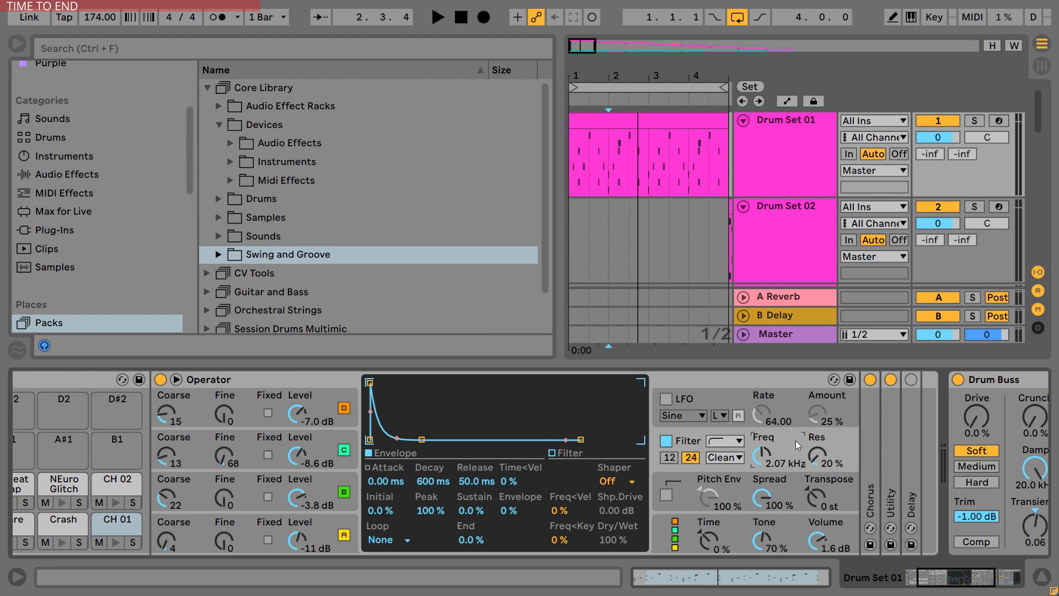
# Unfold CH 01's Chorus, Utility and Delay devices to inspect their settings, and fold them again
pyautogui.doubleClick(870, 455)
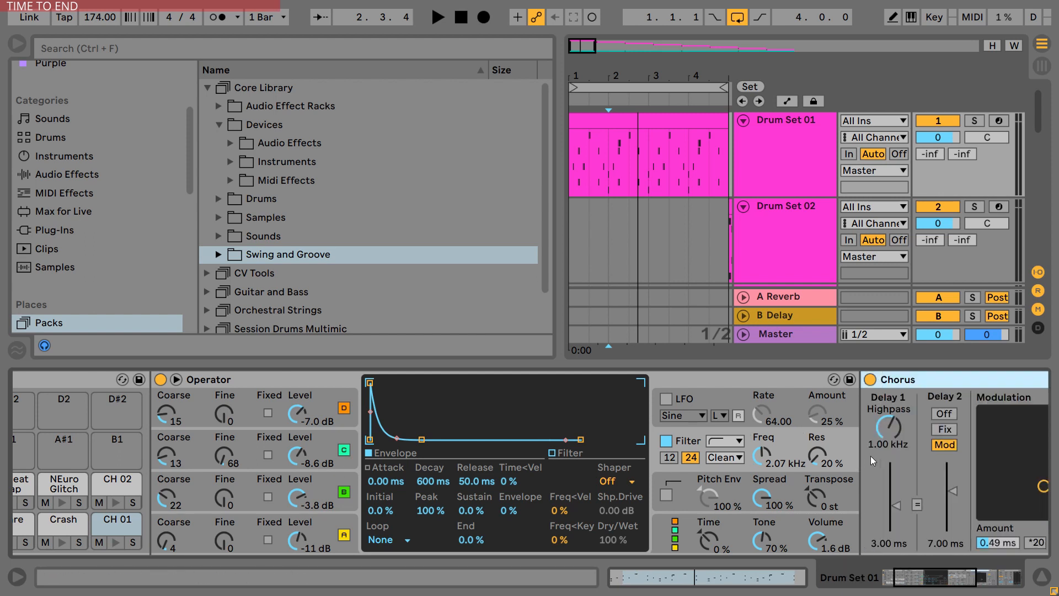
pyautogui.doubleClick(696, 431)
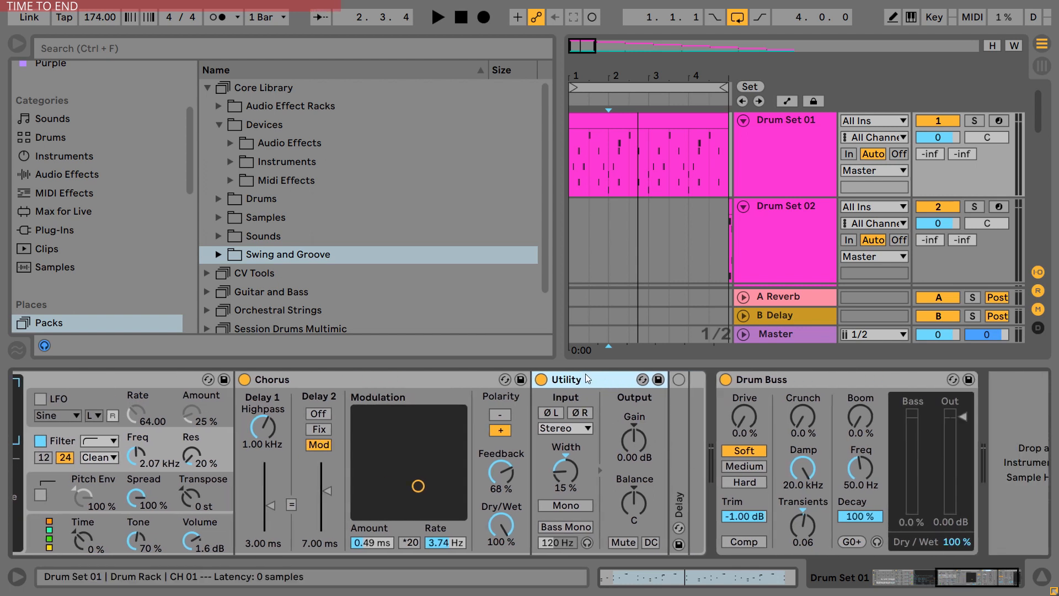
pyautogui.click(328, 381)
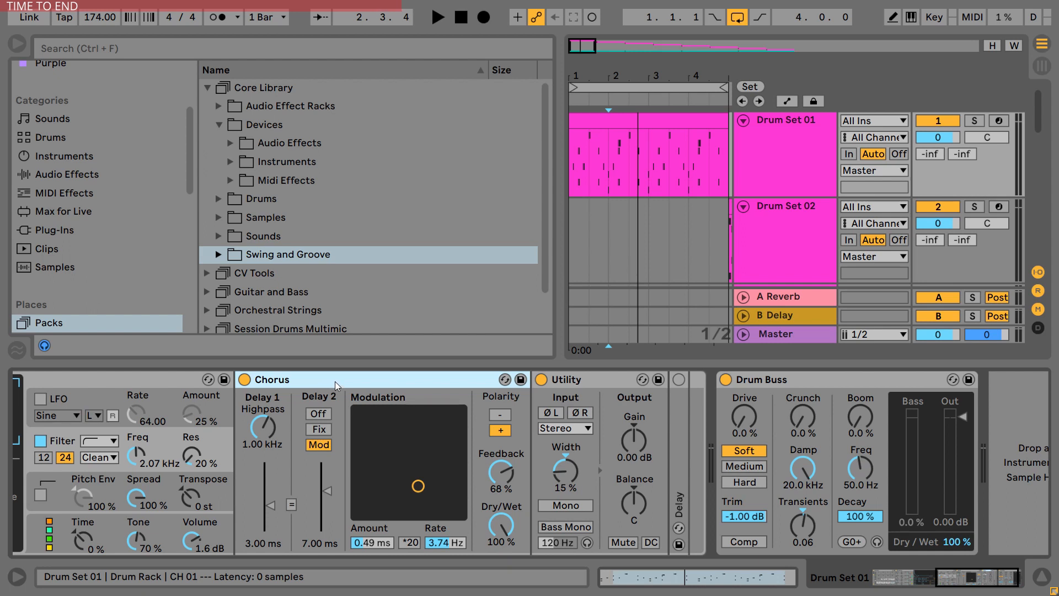
pyautogui.doubleClick(674, 428)
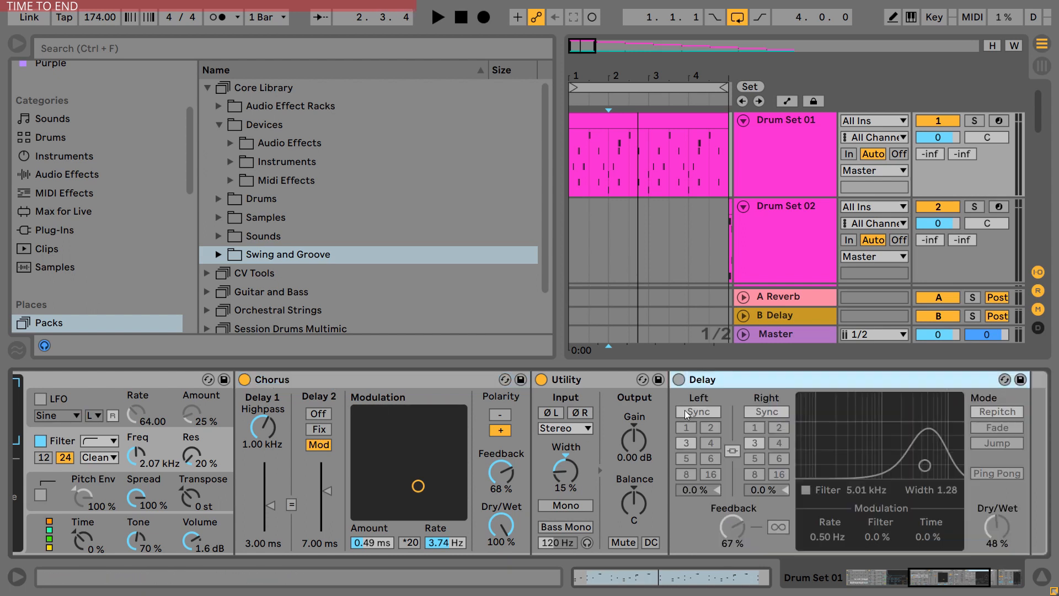
pyautogui.doubleClick(726, 381)
pyautogui.doubleClick(608, 375)
pyautogui.doubleClick(392, 379)
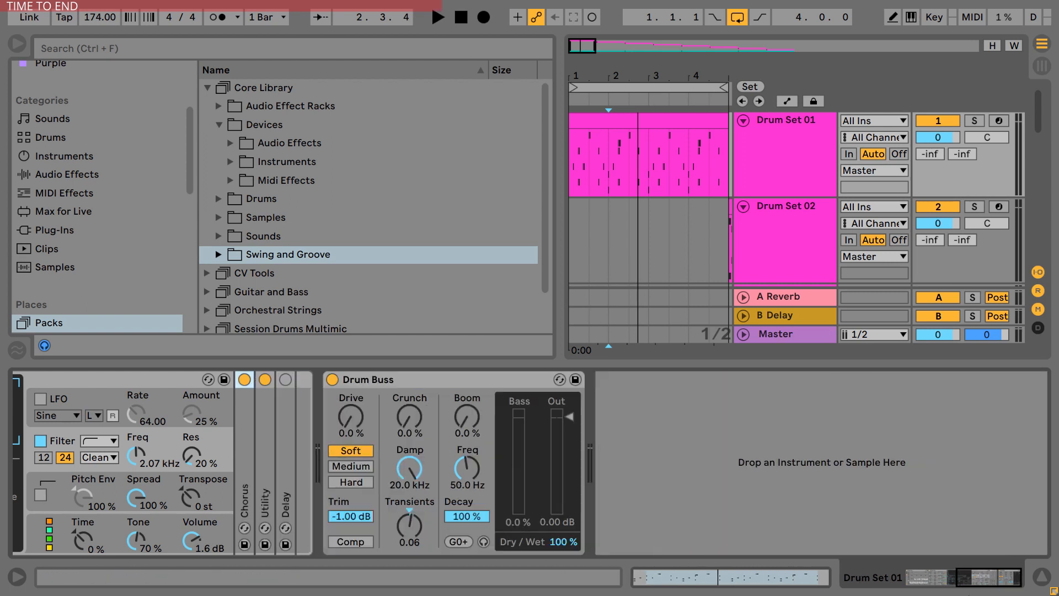
# Compare the Operator settings of CH 01 and CH 02 and inspect CH 02's pitch envelope
pyautogui.moveTo(988, 584); pyautogui.dragTo(941, 583)
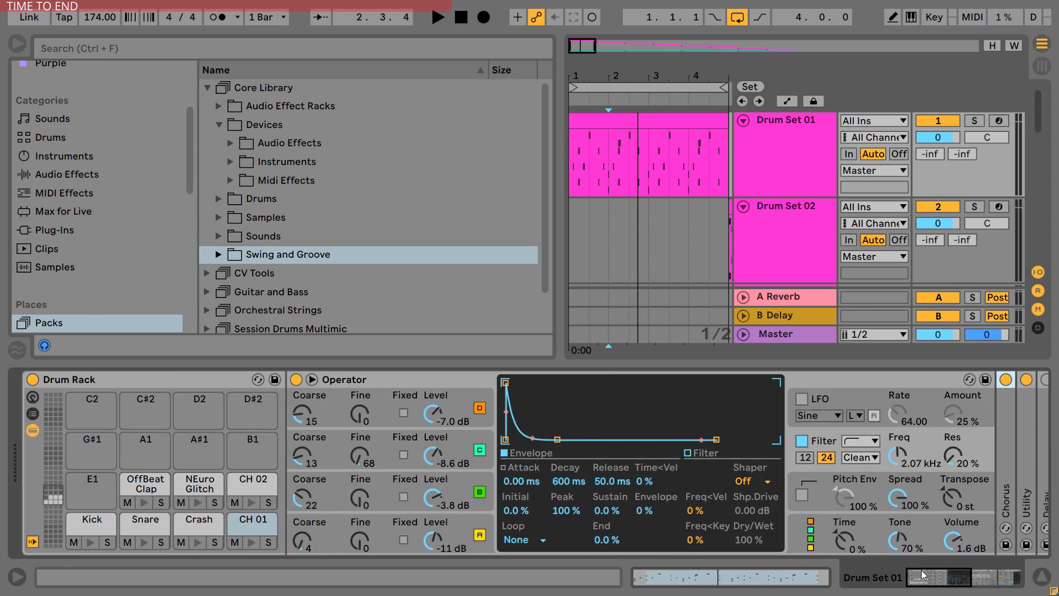
pyautogui.click(246, 478)
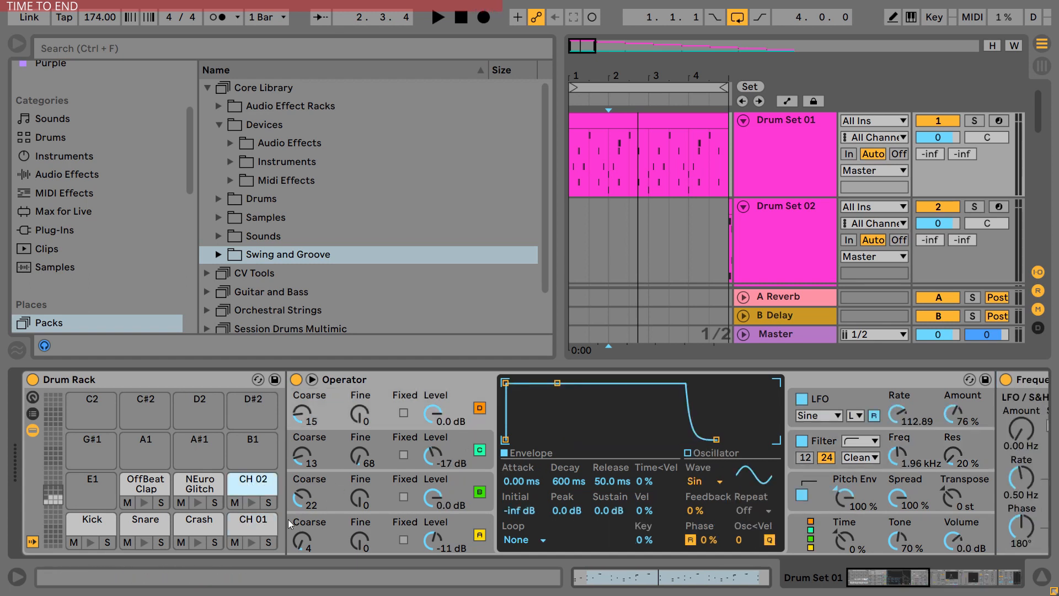
pyautogui.click(259, 524)
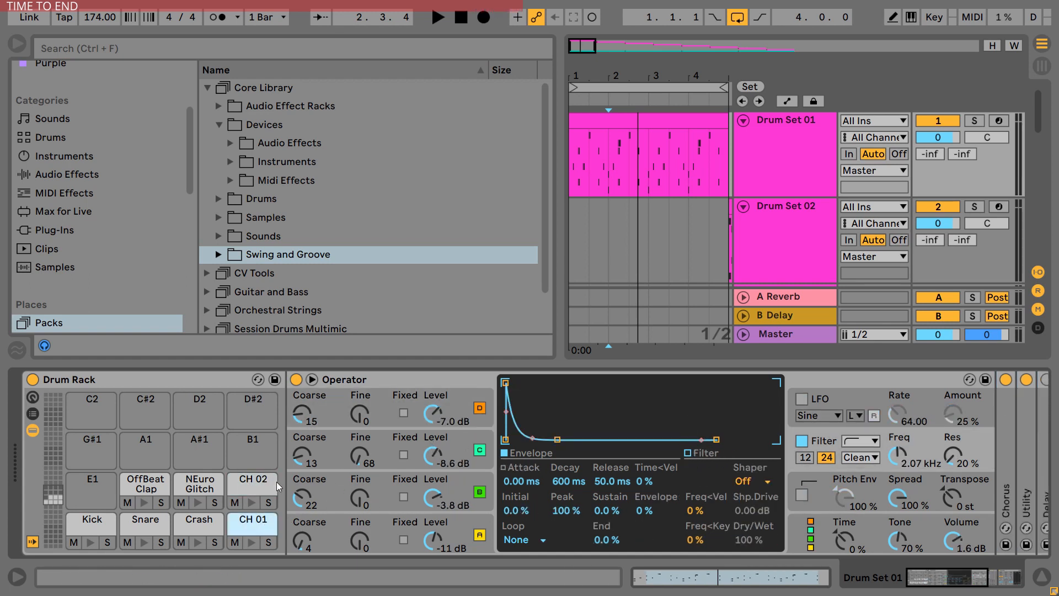
pyautogui.click(256, 485)
pyautogui.click(246, 526)
pyautogui.click(243, 489)
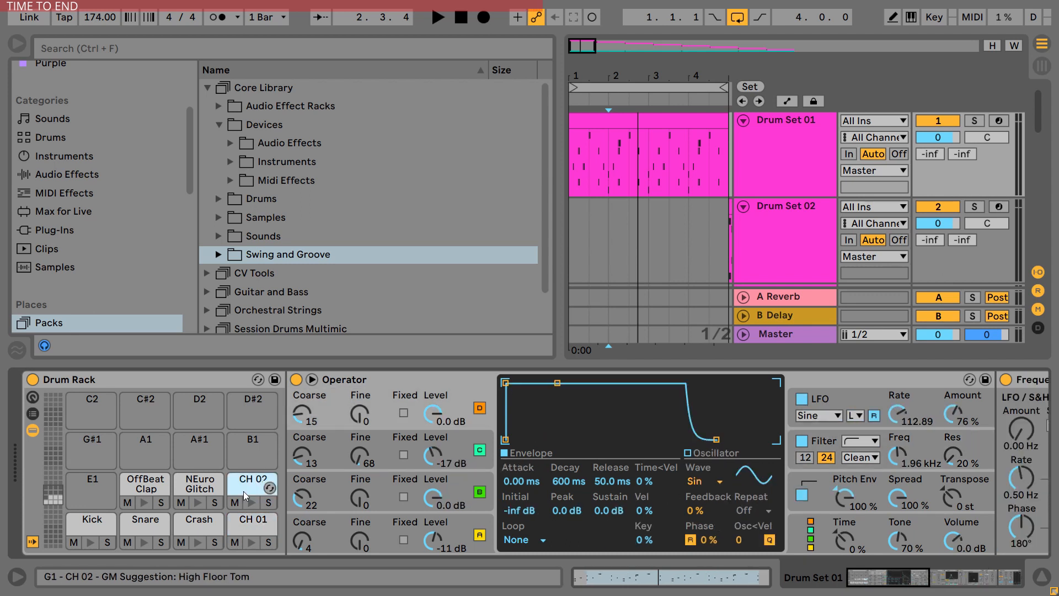
pyautogui.click(844, 397)
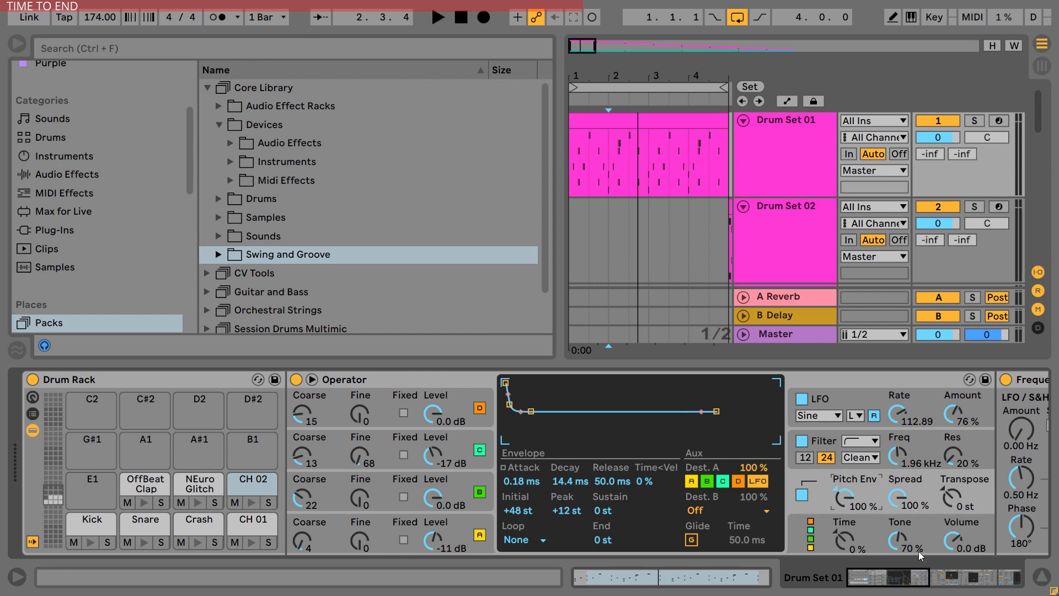
# Inspect CH 02's effect chain of Frequency Shifter, Erosion, Chorus and Utility
pyautogui.moveTo(899, 584); pyautogui.dragTo(933, 583)
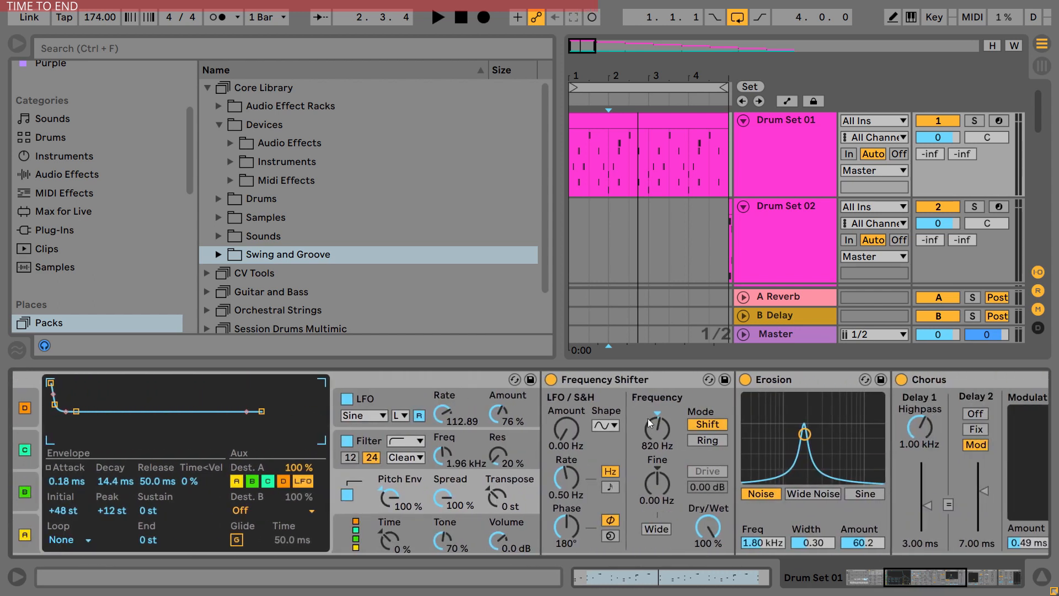
pyautogui.click(622, 379)
pyautogui.click(782, 379)
pyautogui.moveTo(924, 575); pyautogui.dragTo(956, 572)
pyautogui.click(619, 380)
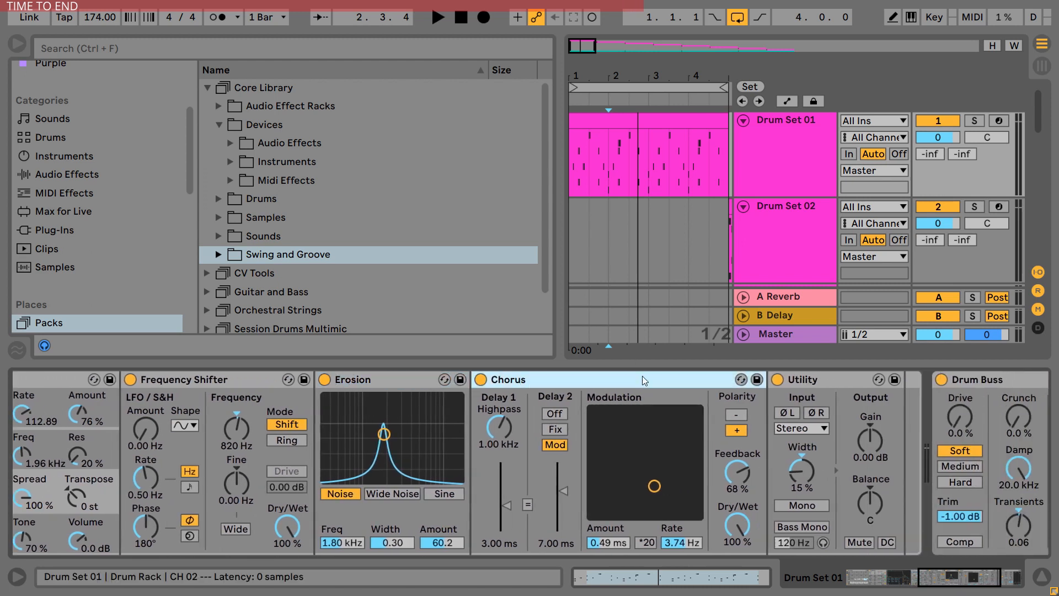
pyautogui.click(819, 381)
# Audition CH 02, and solo the CH 01 and CH 02 pads to hear both hi-hats in the Drum Set 01 loop
pyautogui.scroll(10, 418, 535)
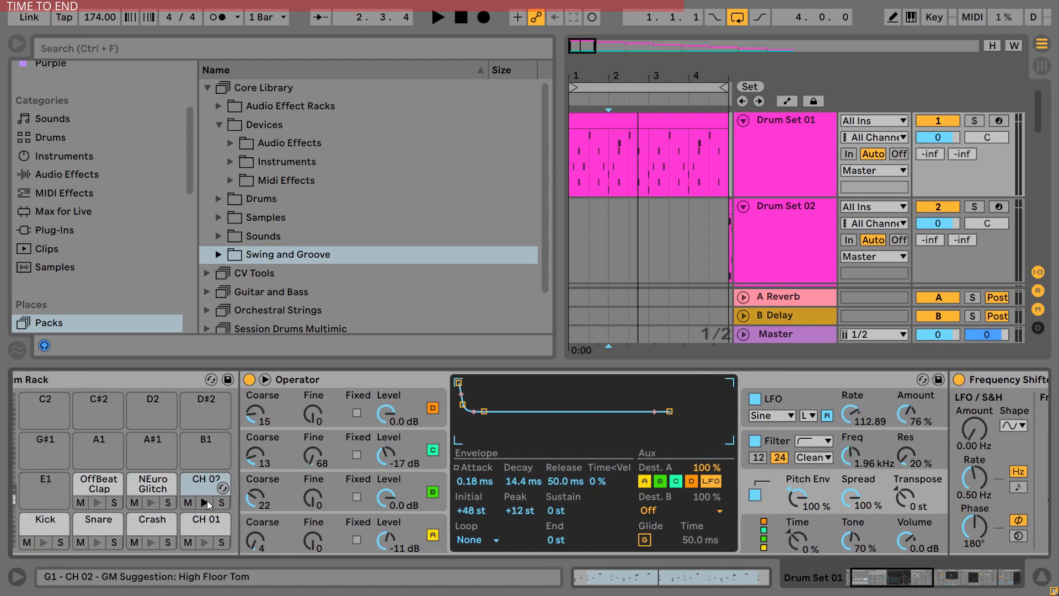
pyautogui.click(205, 501)
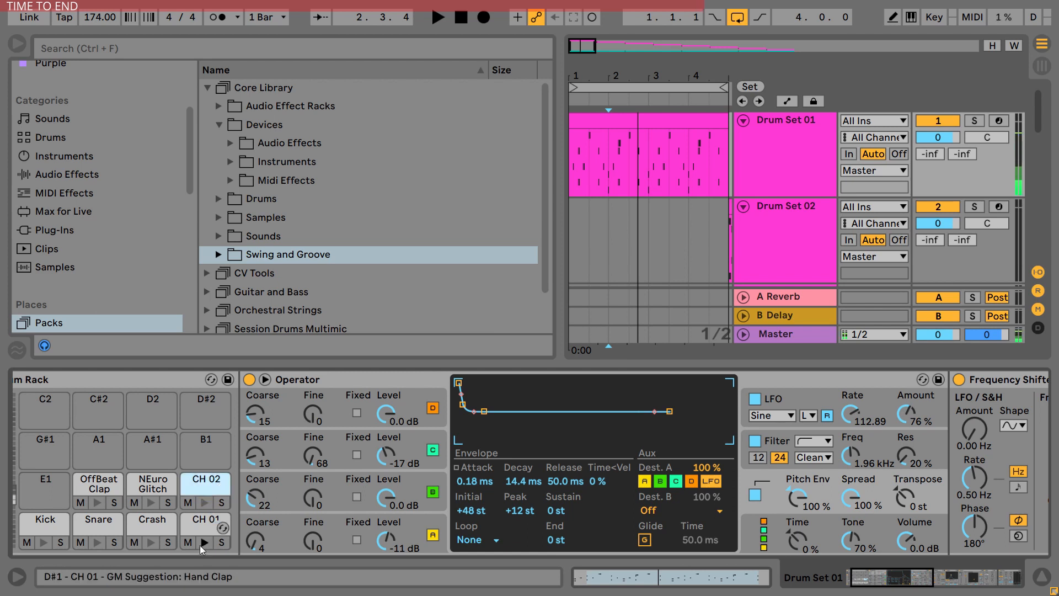
pyautogui.click(810, 490)
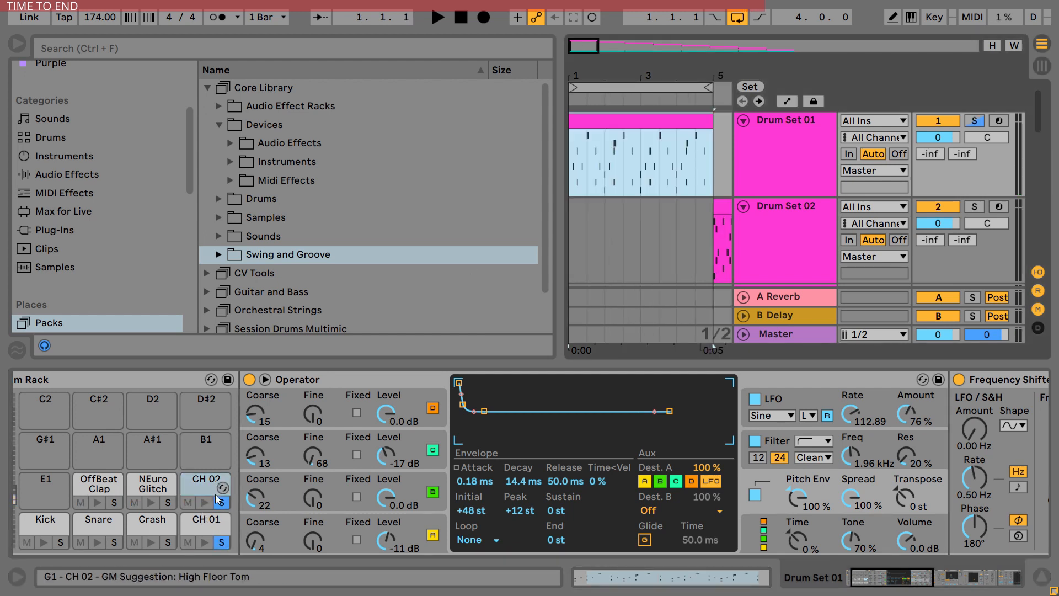
pyautogui.click(201, 487)
pyautogui.click(590, 75)
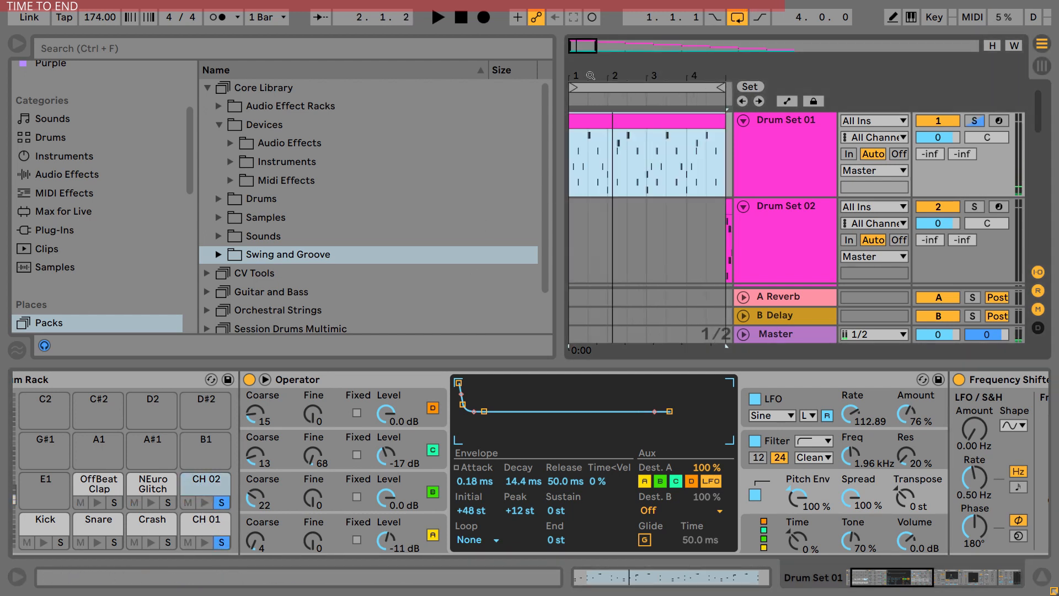